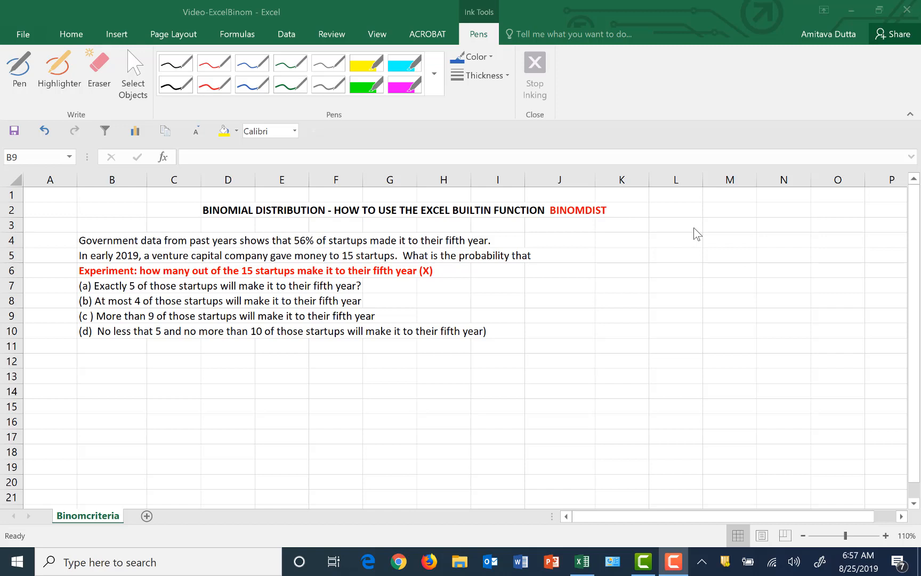
With a 1½ pt pen, draw arrows at the ends of rows 4 and 6 and a bracket beside rows 5 and 6
{"action": "left_click", "coordinate": [28, 66]}
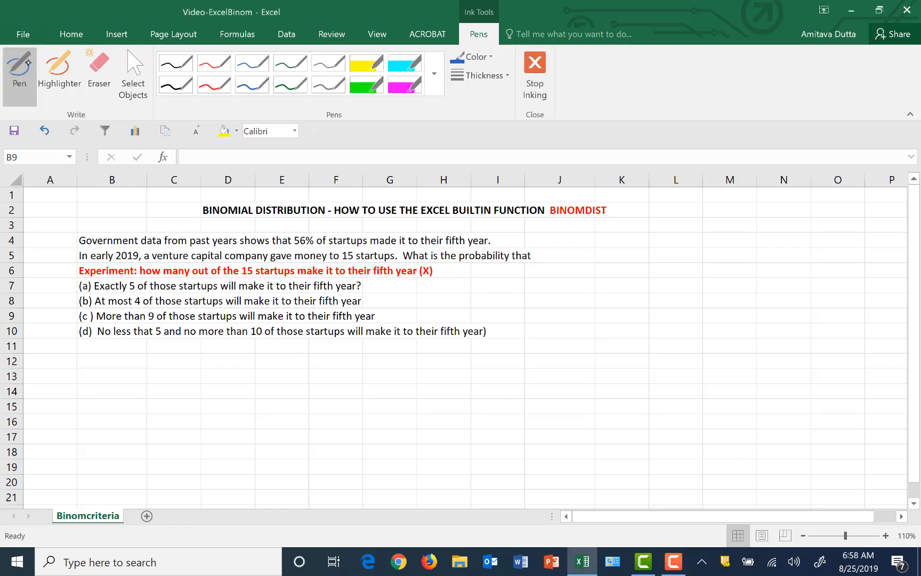
{"action": "left_click", "coordinate": [480, 75]}
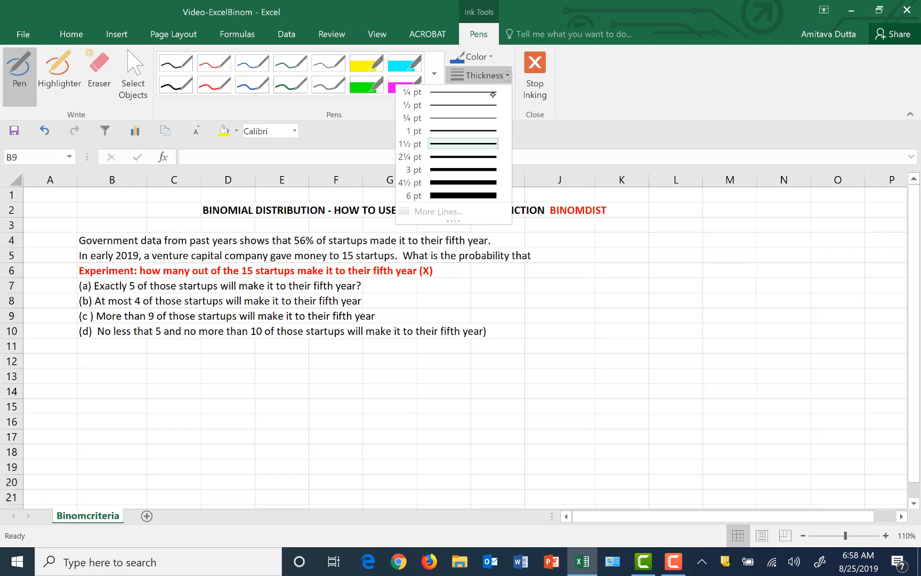
{"action": "left_click", "coordinate": [480, 140]}
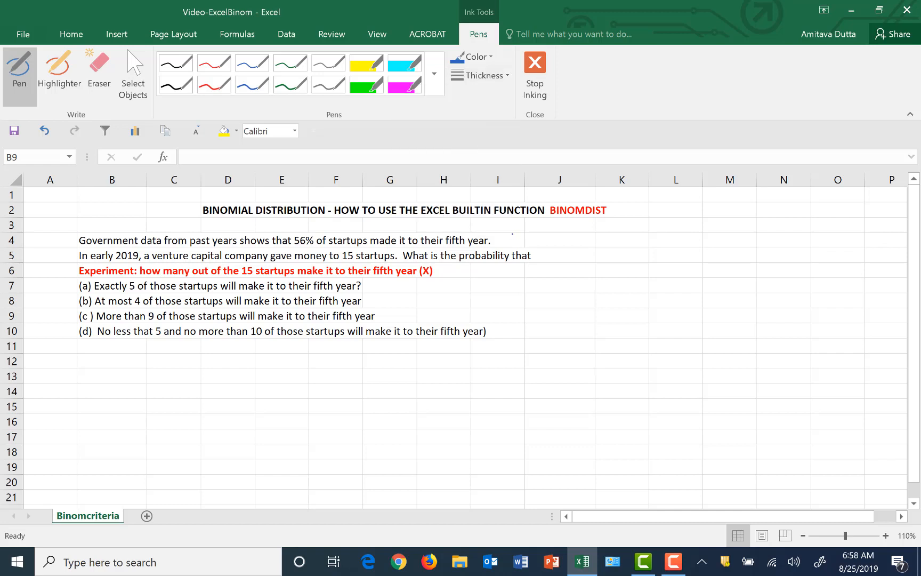
{"action": "left_click_drag", "start_coordinate": [515, 229], "coordinate": [504, 245]}
{"action": "mouse_move", "coordinate": [85, 250]}
{"action": "left_mouse_down"}
{"action": "mouse_move", "coordinate": [70, 251]}
{"action": "mouse_move", "coordinate": [70, 278]}
{"action": "left_mouse_up"}
{"action": "left_click_drag", "start_coordinate": [456, 266], "coordinate": [439, 274]}
{"action": "left_click_drag", "start_coordinate": [440, 274], "coordinate": [449, 277]}
Sketch chart axes beside the problem text, labelling the horizontal axis X with ticks 0 to 5 and 15
{"action": "mouse_move", "coordinate": [569, 233]}
{"action": "left_mouse_down"}
{"action": "mouse_move", "coordinate": [575, 361]}
{"action": "mouse_move", "coordinate": [550, 353]}
{"action": "mouse_move", "coordinate": [856, 355]}
{"action": "left_mouse_up"}
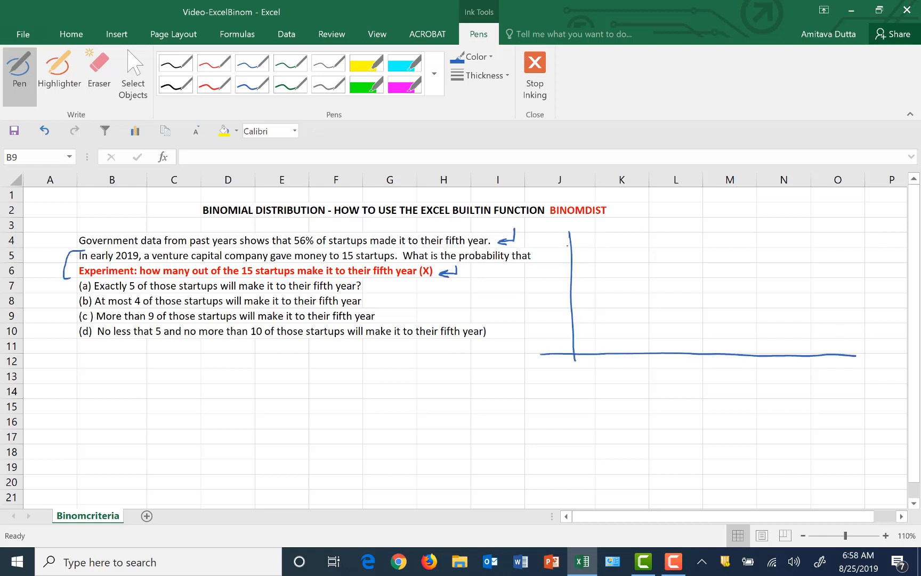
{"action": "left_click_drag", "start_coordinate": [567, 246], "coordinate": [576, 247]}
{"action": "mouse_move", "coordinate": [702, 364]}
{"action": "left_mouse_down"}
{"action": "mouse_move", "coordinate": [712, 376]}
{"action": "mouse_move", "coordinate": [702, 378]}
{"action": "left_mouse_up"}
{"action": "mouse_move", "coordinate": [582, 363]}
{"action": "left_mouse_down"}
{"action": "mouse_move", "coordinate": [581, 371]}
{"action": "mouse_move", "coordinate": [638, 372]}
{"action": "mouse_move", "coordinate": [670, 359]}
{"action": "mouse_move", "coordinate": [671, 373]}
{"action": "mouse_move", "coordinate": [728, 357]}
{"action": "left_mouse_up"}
{"action": "left_click_drag", "start_coordinate": [730, 367], "coordinate": [731, 375]}
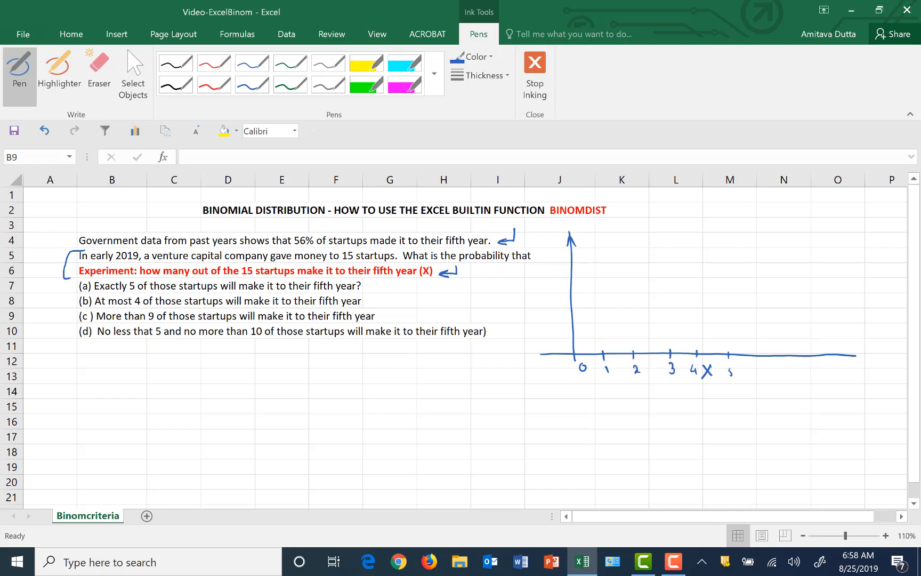
{"action": "mouse_move", "coordinate": [850, 349]}
{"action": "left_mouse_down"}
{"action": "mouse_move", "coordinate": [846, 378]}
{"action": "mouse_move", "coordinate": [855, 369]}
{"action": "left_mouse_up"}
Label the sketch's vertical axis f(x) and draw vertical probability bars at 1 through 5 plus two shorter ones beyond
{"action": "mouse_move", "coordinate": [531, 281]}
{"action": "left_mouse_down"}
{"action": "mouse_move", "coordinate": [527, 309]}
{"action": "mouse_move", "coordinate": [538, 297]}
{"action": "left_mouse_up"}
{"action": "left_click_drag", "start_coordinate": [543, 288], "coordinate": [544, 294]}
{"action": "left_click_drag", "start_coordinate": [551, 282], "coordinate": [555, 298]}
{"action": "left_click_drag", "start_coordinate": [603, 328], "coordinate": [604, 352]}
{"action": "left_click_drag", "start_coordinate": [634, 310], "coordinate": [636, 352]}
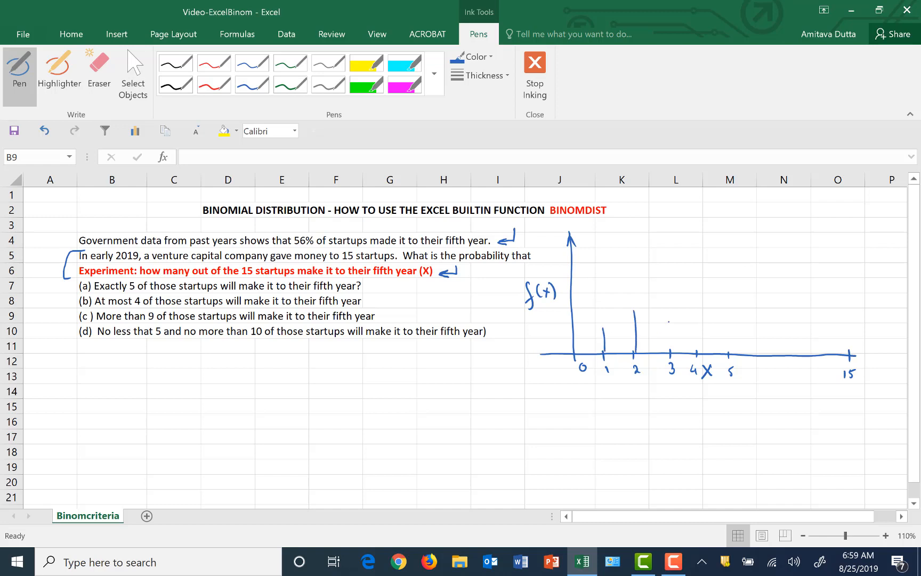
{"action": "left_click_drag", "start_coordinate": [669, 295], "coordinate": [673, 351]}
{"action": "mouse_move", "coordinate": [700, 314]}
{"action": "left_mouse_down"}
{"action": "mouse_move", "coordinate": [702, 353]}
{"action": "mouse_move", "coordinate": [793, 353]}
{"action": "left_mouse_up"}
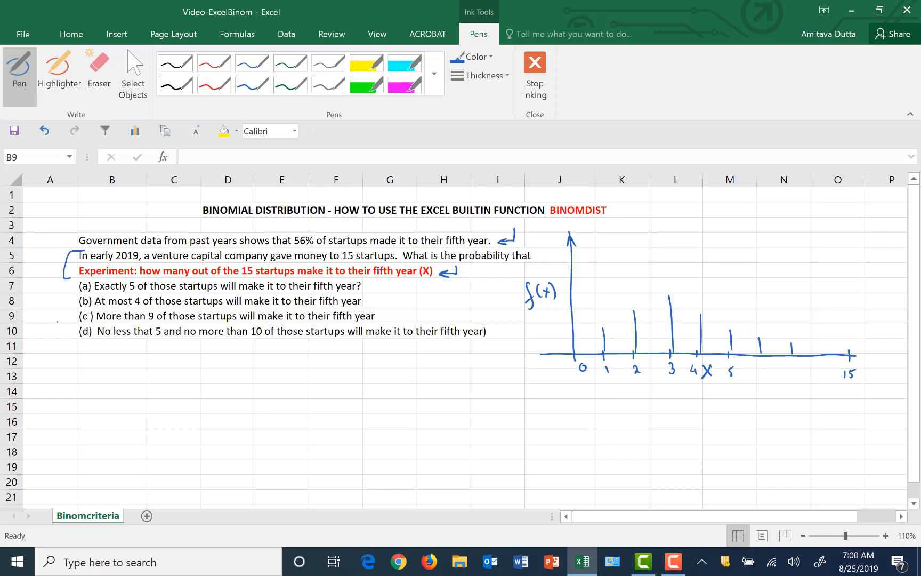
Draw an arrow pointing to question (a) and enter the label "(a) P(X=5)" in cell B12
{"action": "mouse_move", "coordinate": [53, 323]}
{"action": "left_mouse_down"}
{"action": "mouse_move", "coordinate": [54, 288]}
{"action": "mouse_move", "coordinate": [69, 294]}
{"action": "left_mouse_up"}
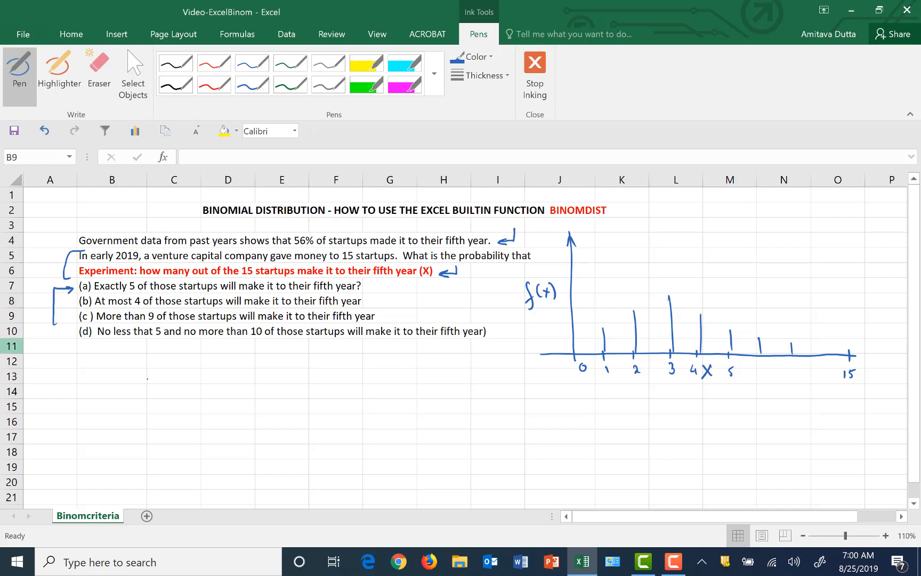
{"action": "left_click", "coordinate": [134, 75]}
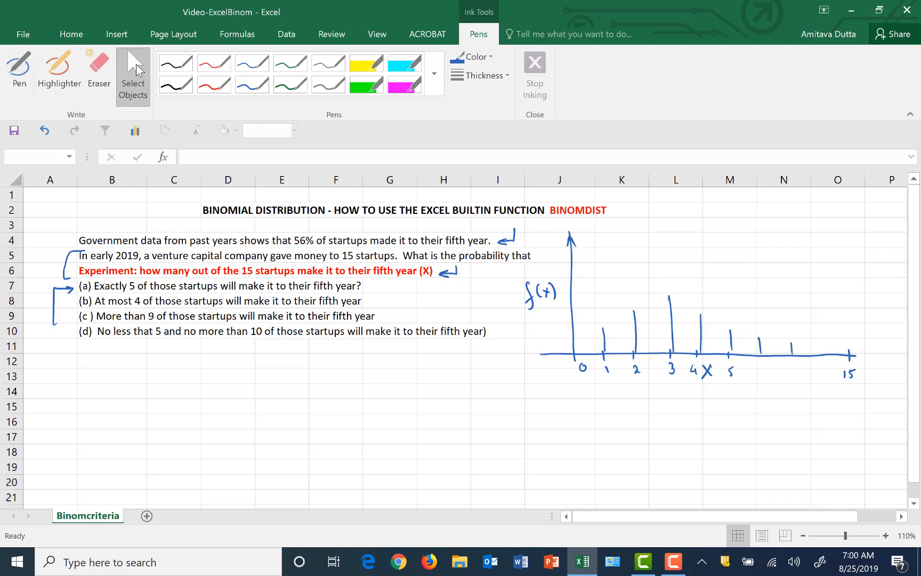
{"action": "left_click", "coordinate": [109, 359]}
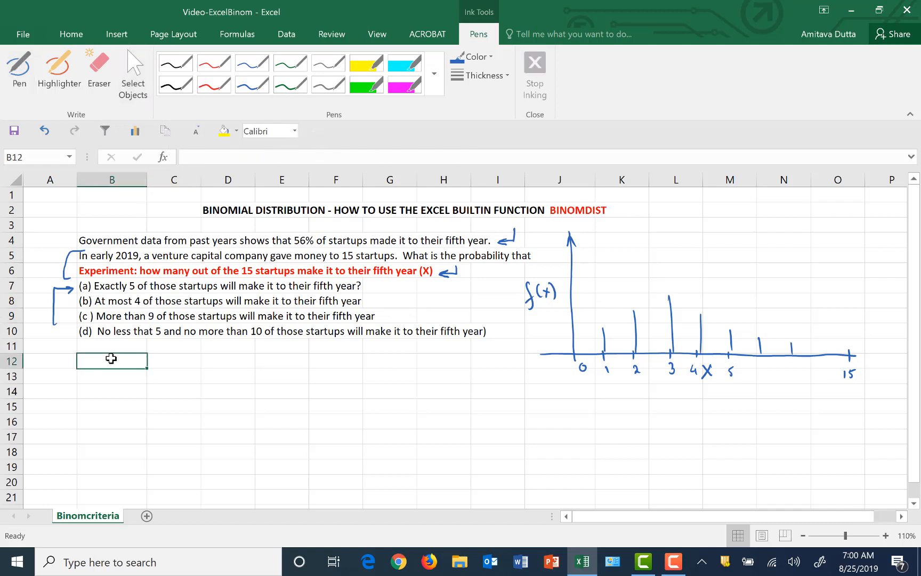
{"action": "type", "text": "(a)"}
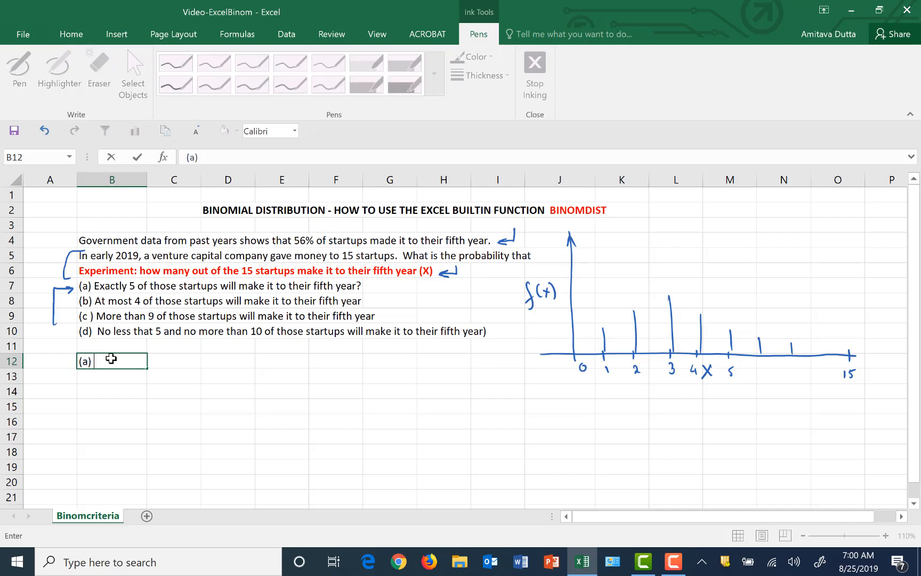
{"action": "type", "text": " P(X=5)"}
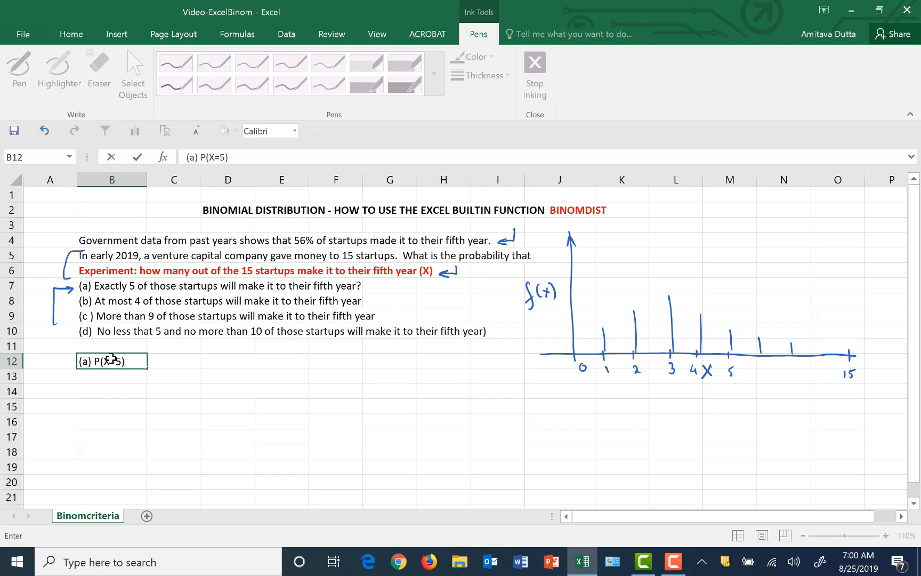
{"action": "left_click", "coordinate": [172, 360]}
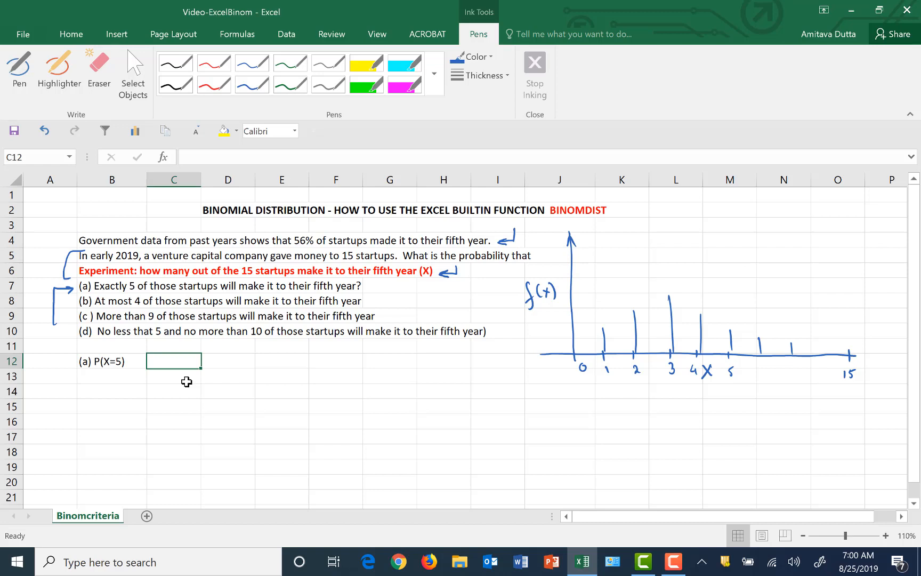
With a 1½ pt pen, thicken and circle the bar at X=5 and draw an arrow pointing down at it
{"action": "left_click", "coordinate": [19, 72]}
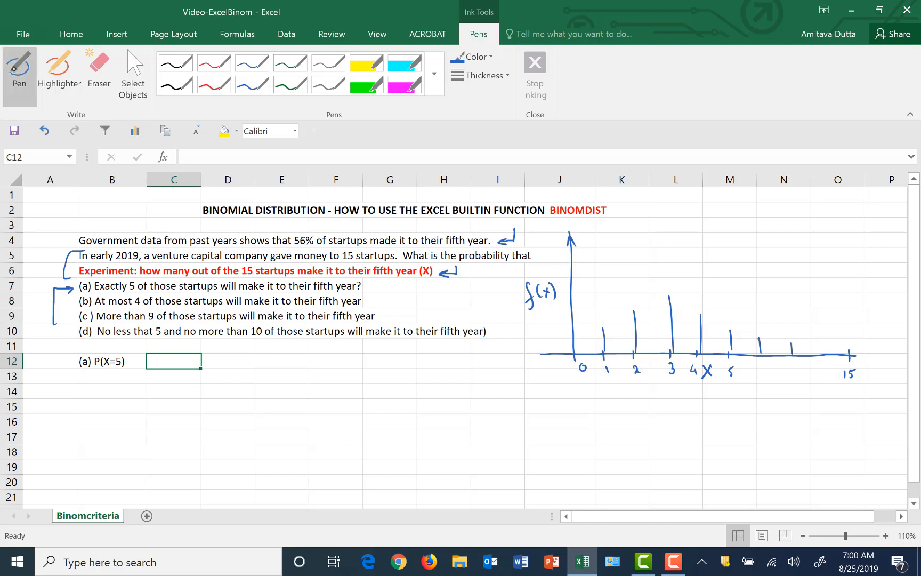
{"action": "left_click", "coordinate": [504, 75]}
{"action": "left_click", "coordinate": [465, 141]}
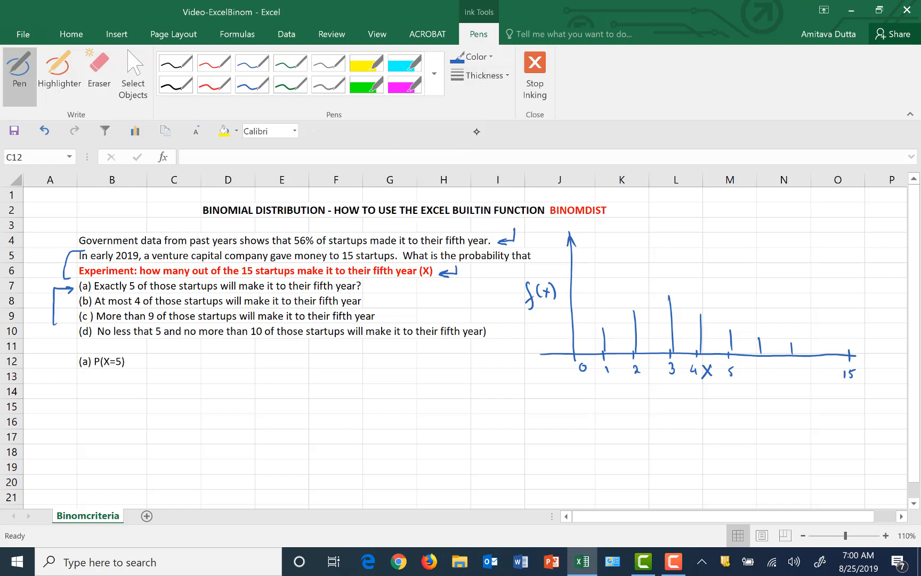
{"action": "mouse_move", "coordinate": [731, 329]}
{"action": "left_mouse_down"}
{"action": "mouse_move", "coordinate": [731, 355]}
{"action": "mouse_move", "coordinate": [742, 349]}
{"action": "mouse_move", "coordinate": [741, 333]}
{"action": "left_mouse_up"}
{"action": "left_click_drag", "start_coordinate": [731, 283], "coordinate": [733, 301]}
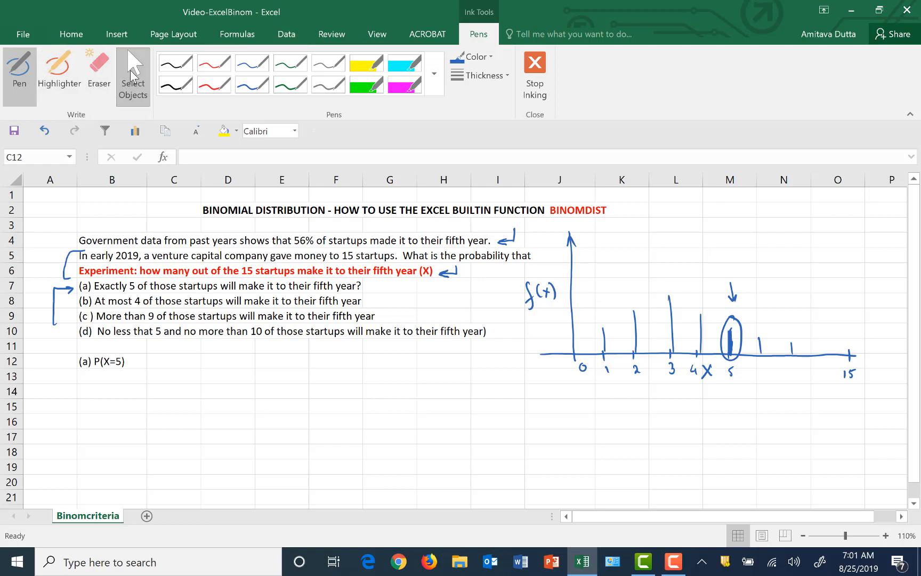
Enter the formula =binomdist(5,15,.56,0) in cell C12 for the probability of exactly 5 startups
{"action": "left_click", "coordinate": [124, 97]}
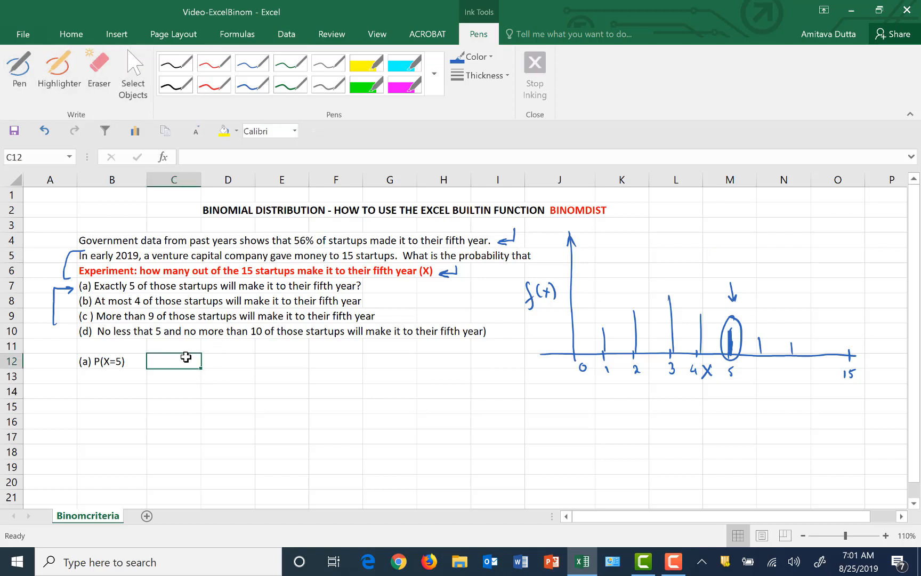
{"action": "type", "text": "=binom"}
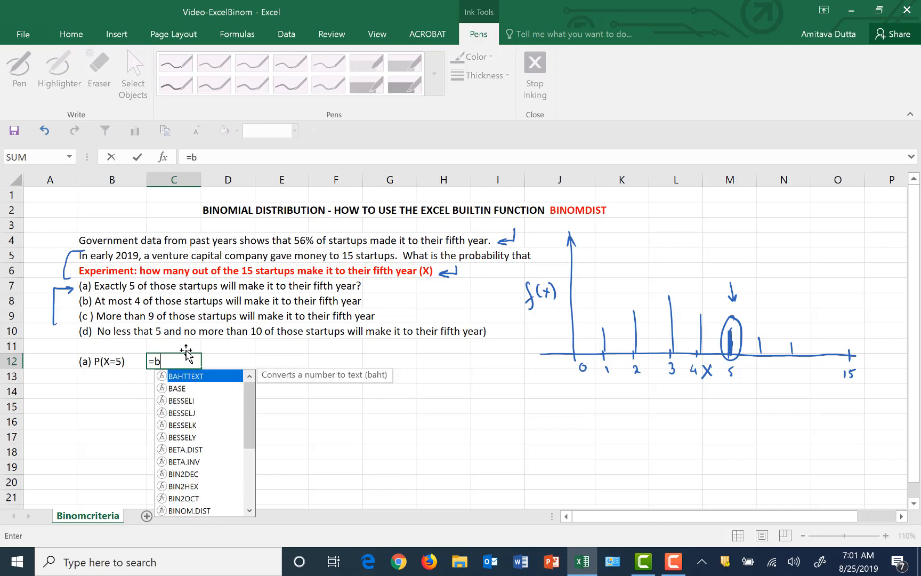
{"action": "type", "text": "("}
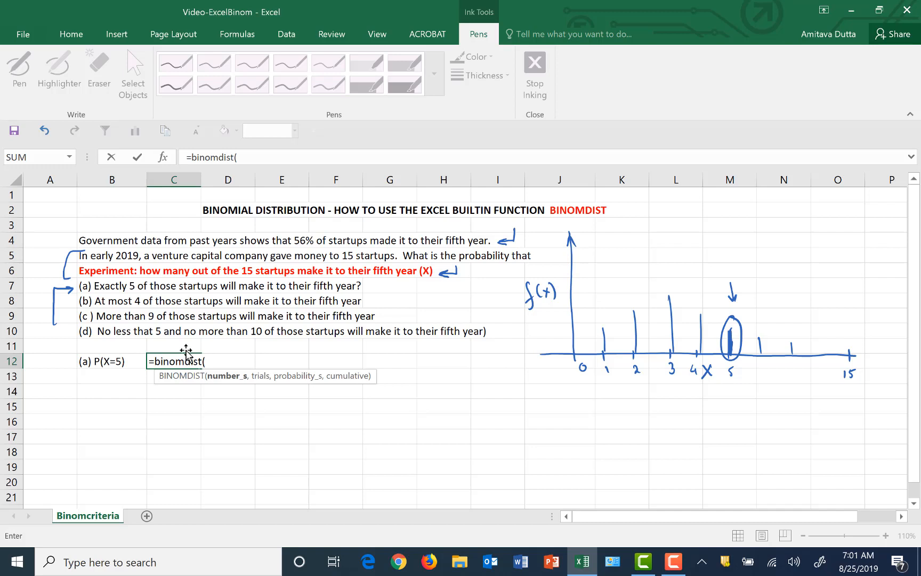
{"action": "type", "text": "5,15,"}
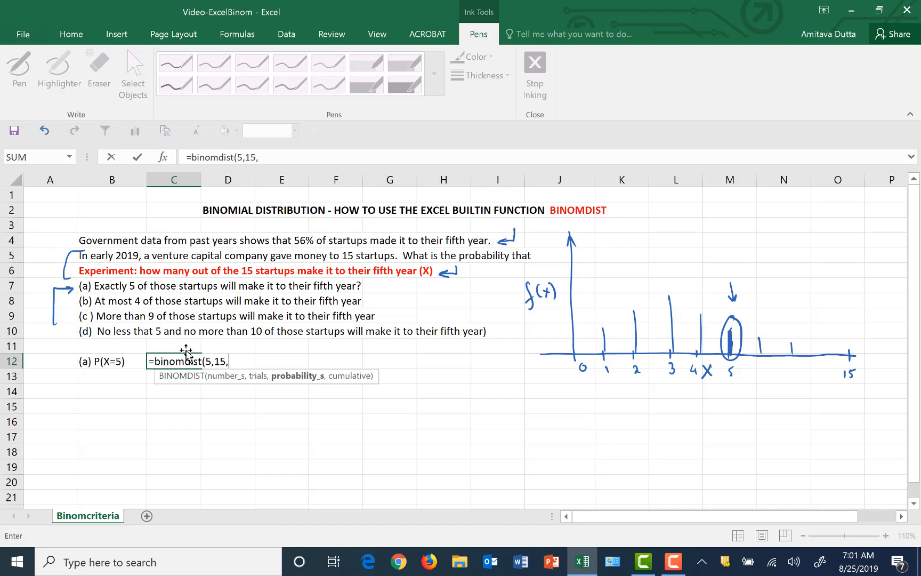
{"action": "type", "text": ".56,"}
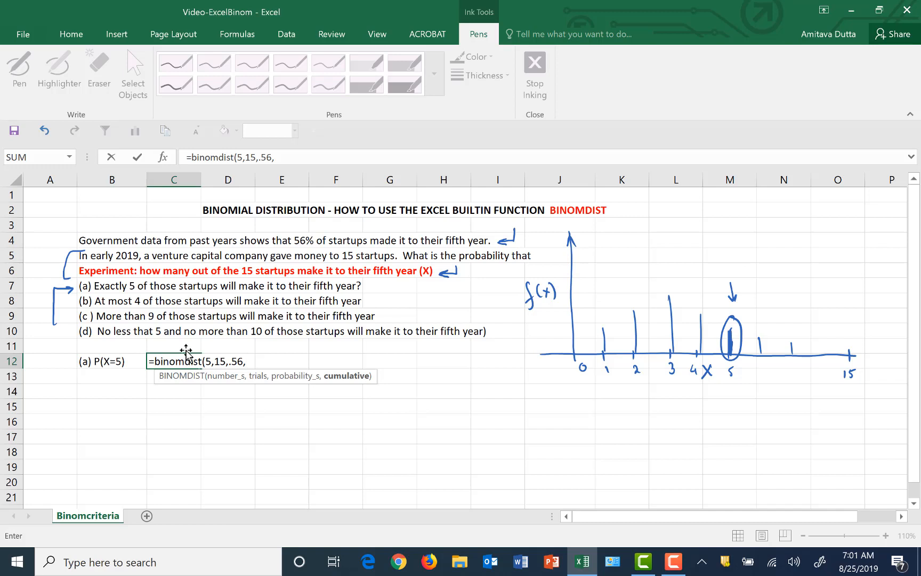
{"action": "type", "text": "0)"}
{"action": "key", "text": "Return"}
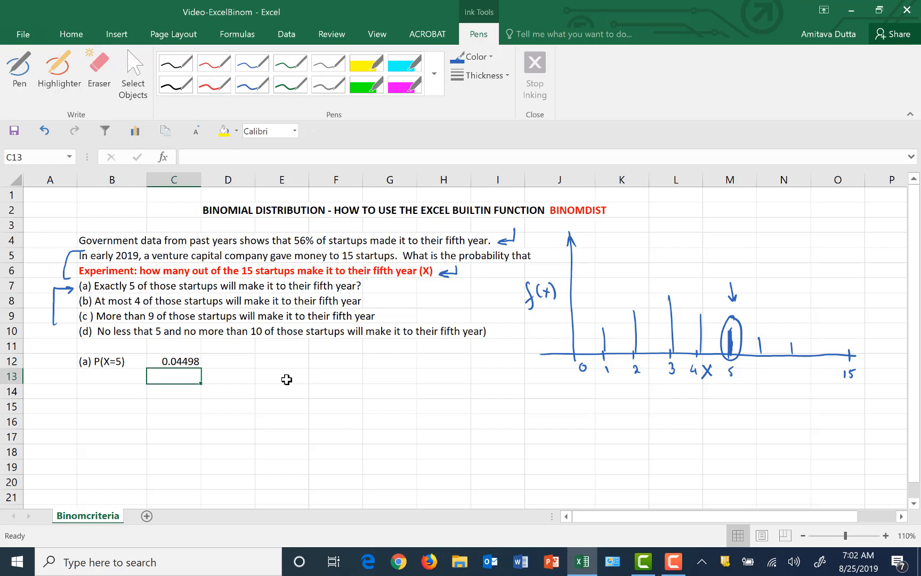
Enter the label "(b) P(X<=4)" in cell B13
{"action": "left_click", "coordinate": [101, 378]}
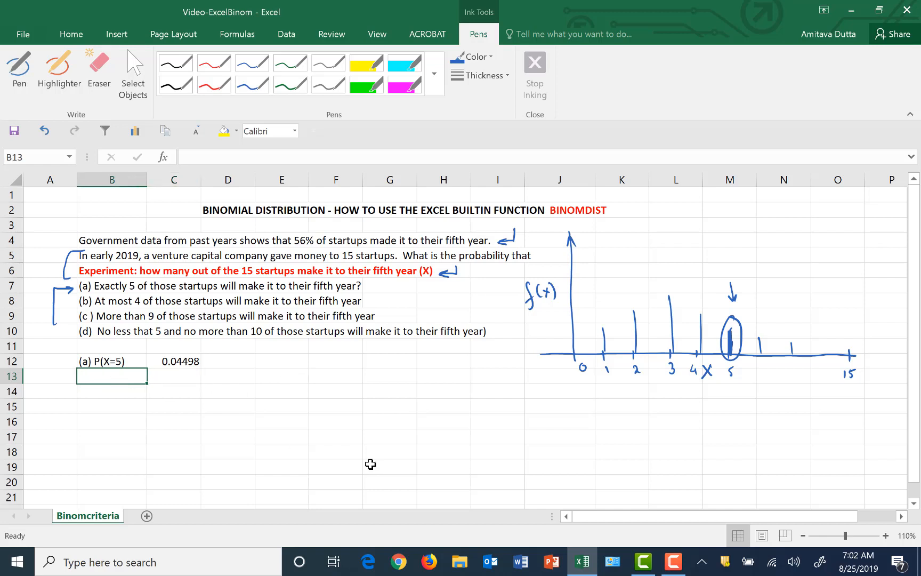
{"action": "type", "text": "(b)"}
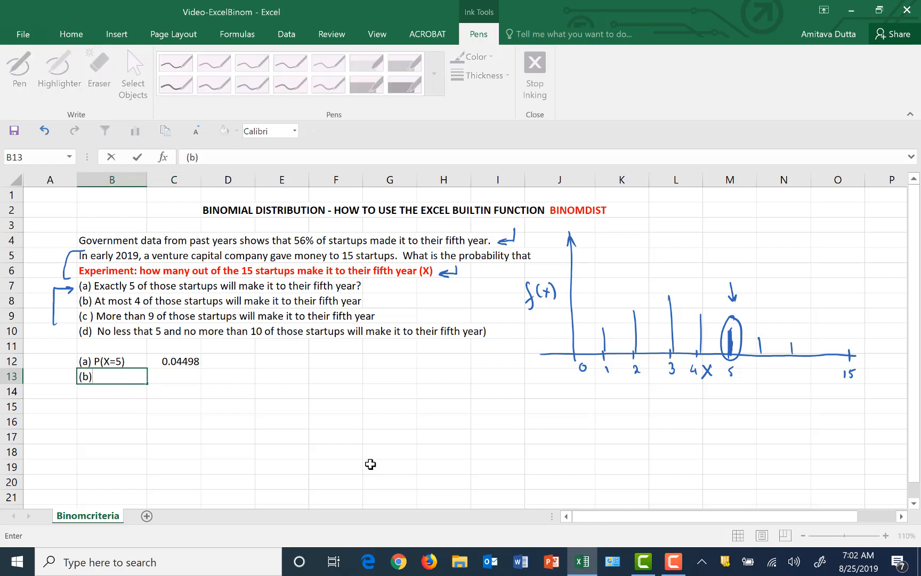
{"action": "type", "text": " P(X<=4)"}
Write the expansion "P(X=0)+P(X=1)+P(X=2)+P(X=3)+P(X=4)" as text in cell C13
{"action": "left_click", "coordinate": [177, 378]}
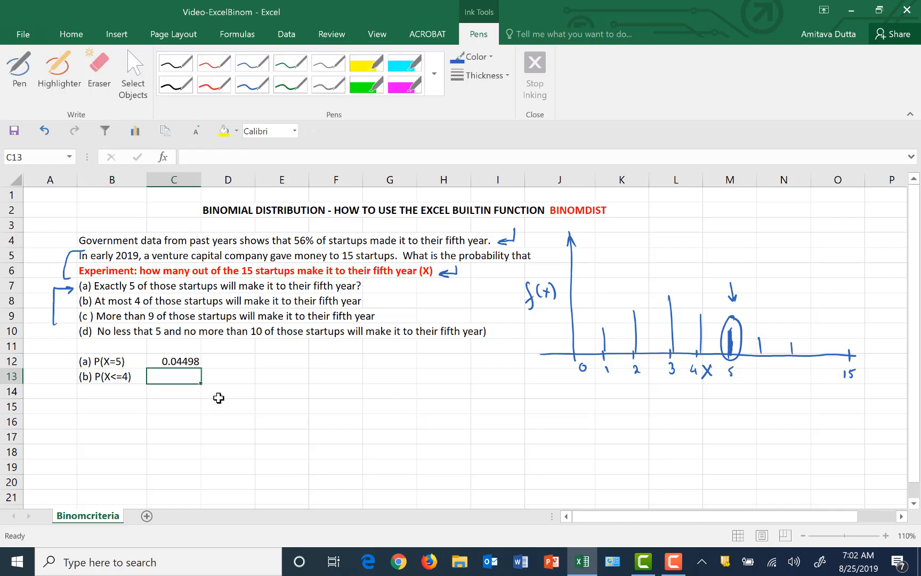
{"action": "type", "text": "P("}
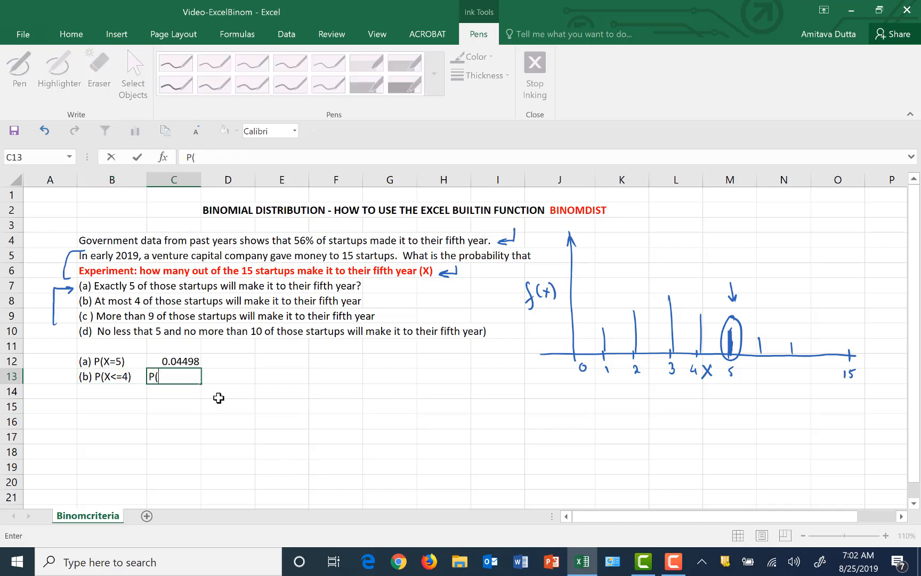
{"action": "type", "text": "x=0)"}
{"action": "key", "text": "BackSpace"}
{"action": "key", "text": "BackSpace"}
{"action": "key", "text": "BackSpace"}
{"action": "key", "text": "BackSpace"}
{"action": "type", "text": "X=0)+P(X=1)+"}
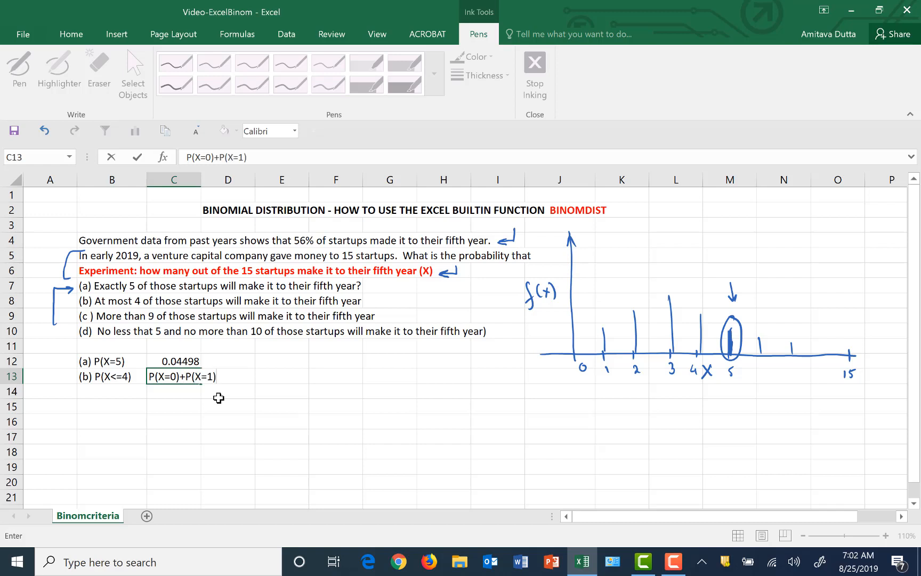
{"action": "type", "text": "P(X=2)+P(X="}
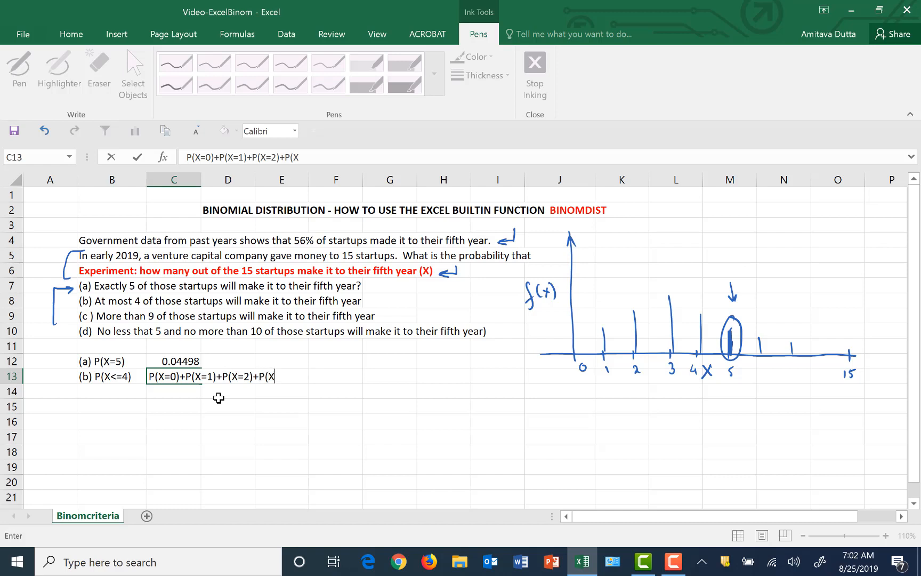
{"action": "type", "text": "3)+P(X=4)"}
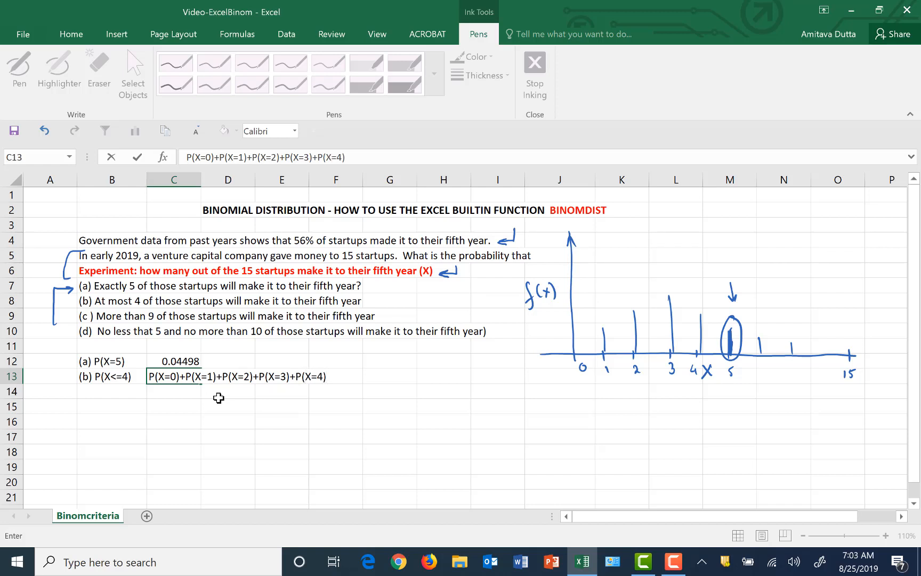
Enter the formula =binomdist(4,15,.56,1) in cell G13 for the probability of at most 4 startups
{"action": "left_click", "coordinate": [395, 376]}
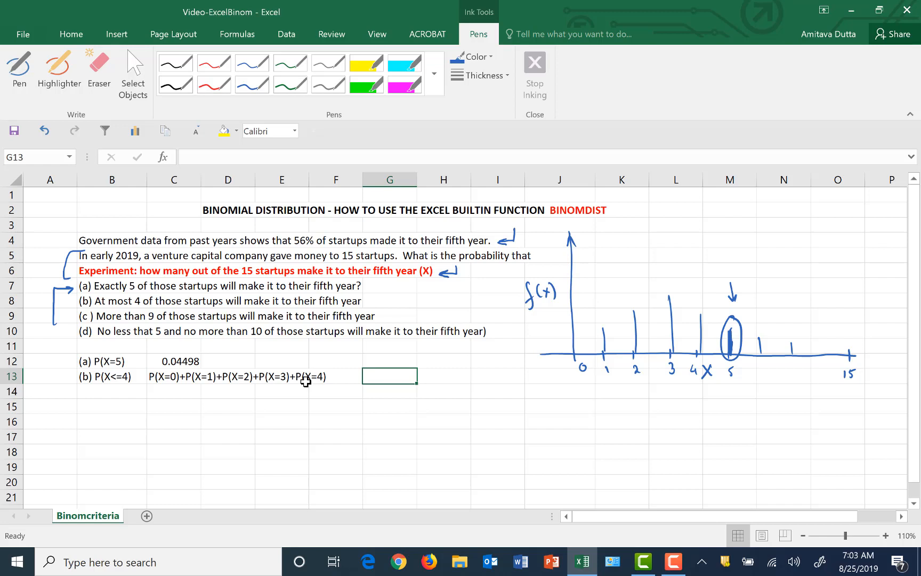
{"action": "type", "text": "="}
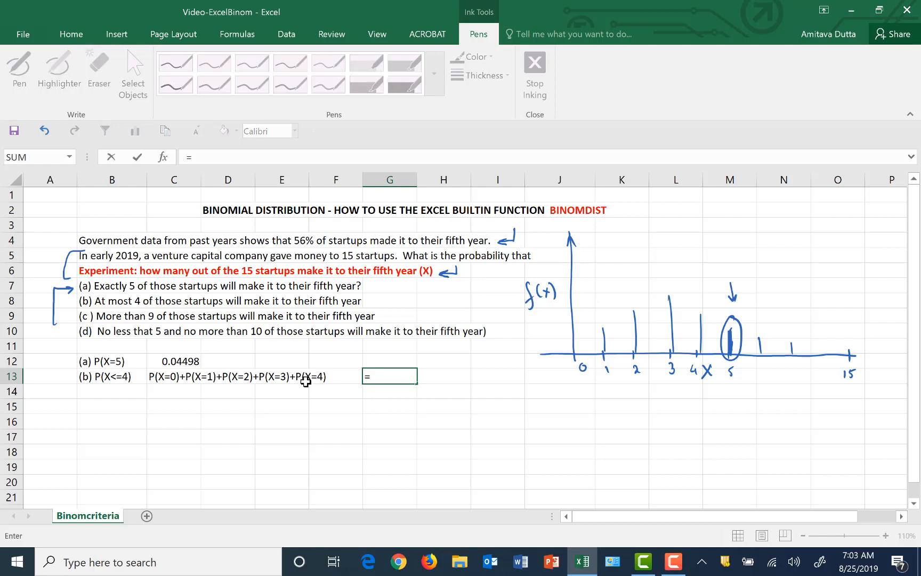
{"action": "type", "text": "binomdist"}
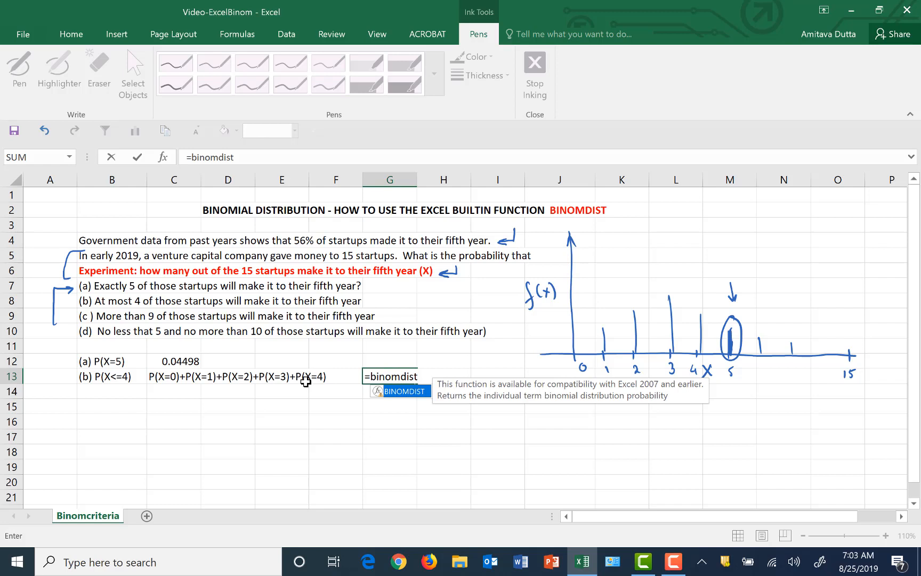
{"action": "type", "text": "("}
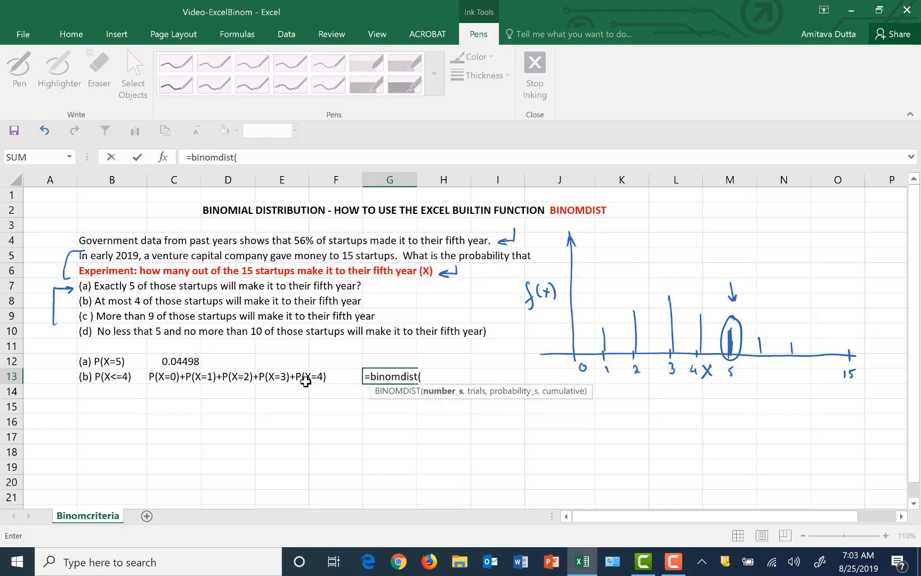
{"action": "type", "text": "4,15"}
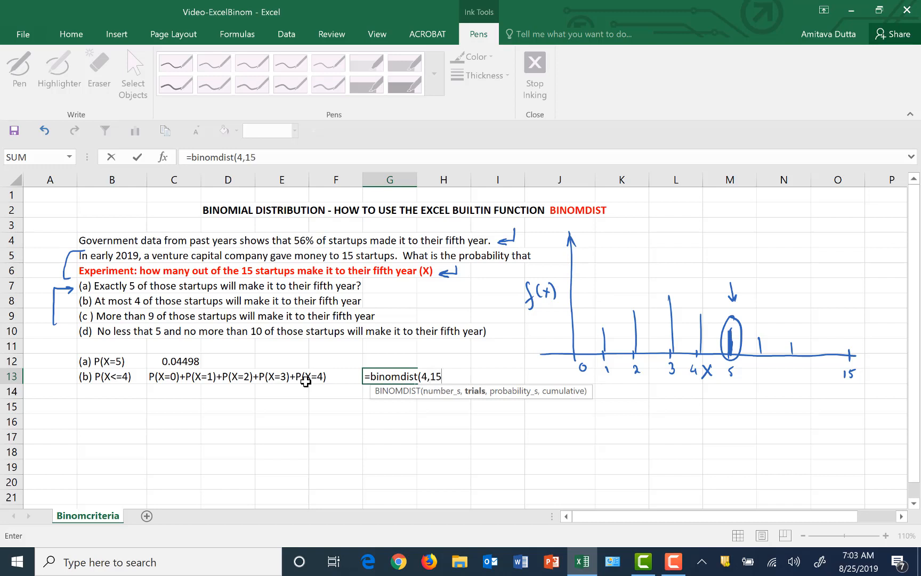
{"action": "type", "text": ","}
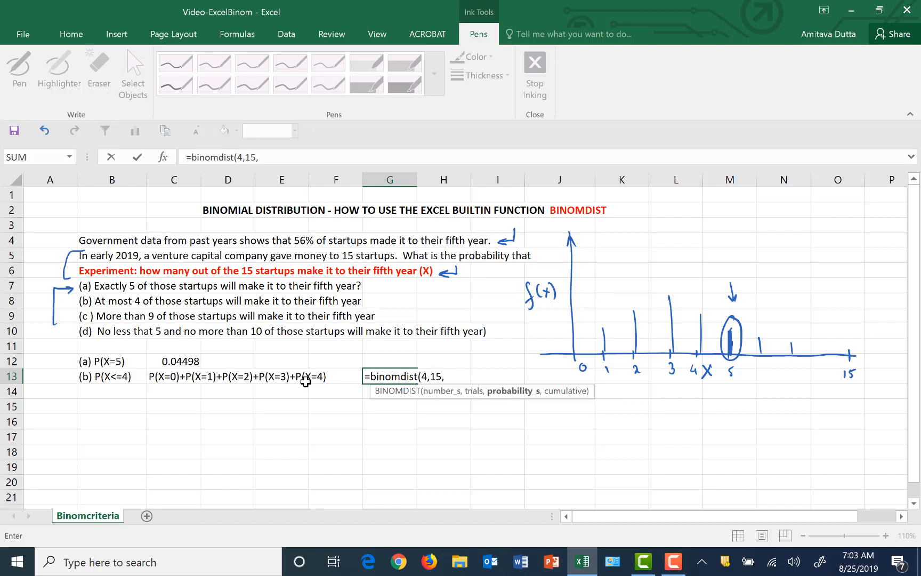
{"action": "type", "text": ".56,"}
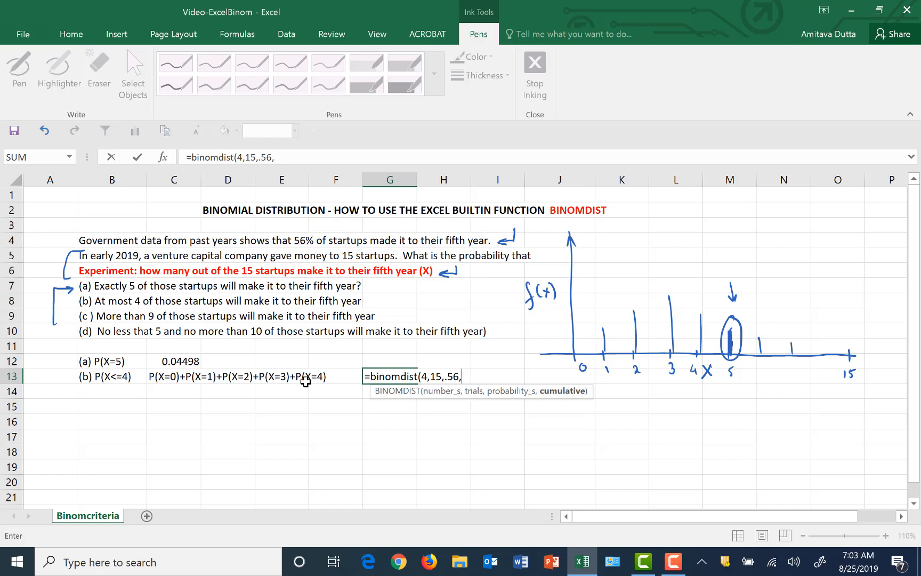
{"action": "type", "text": "1)"}
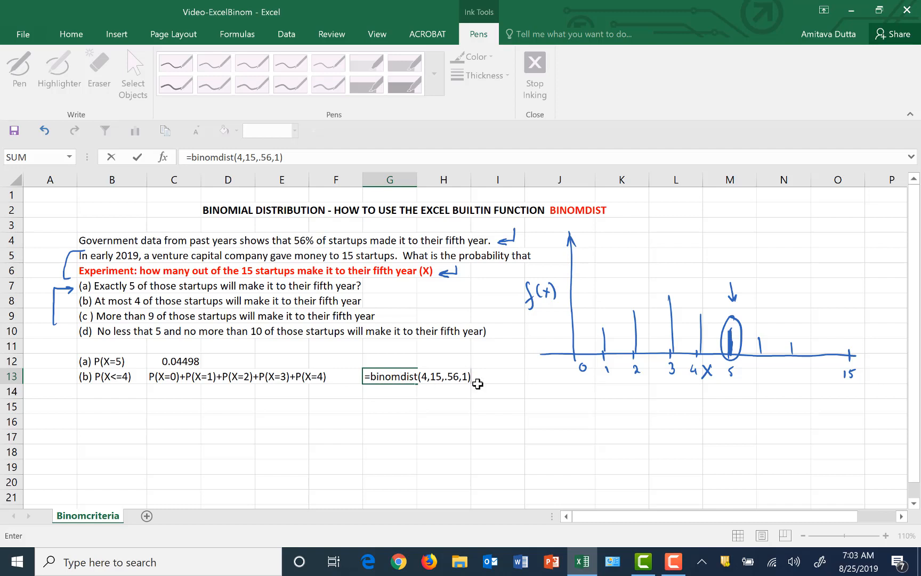
{"action": "key", "text": "BackSpace"}
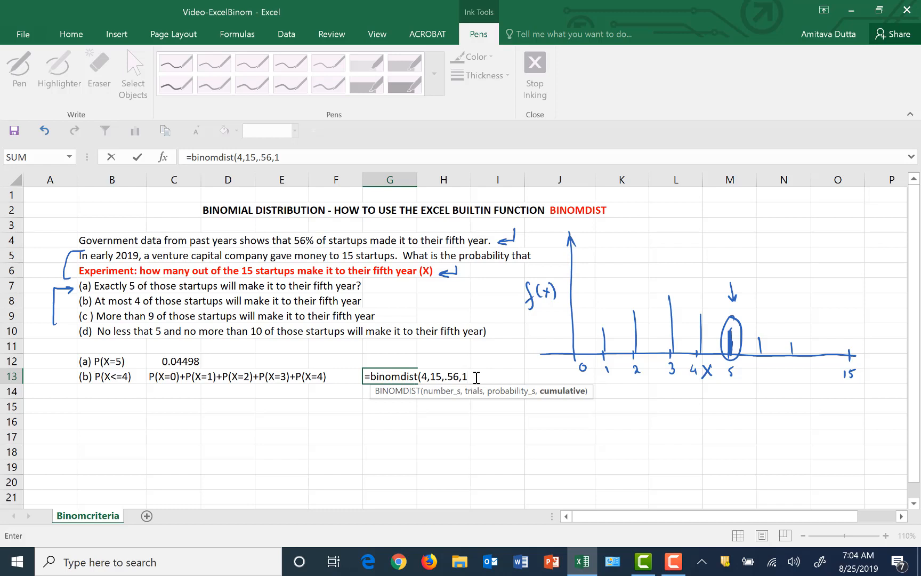
{"action": "type", "text": ")"}
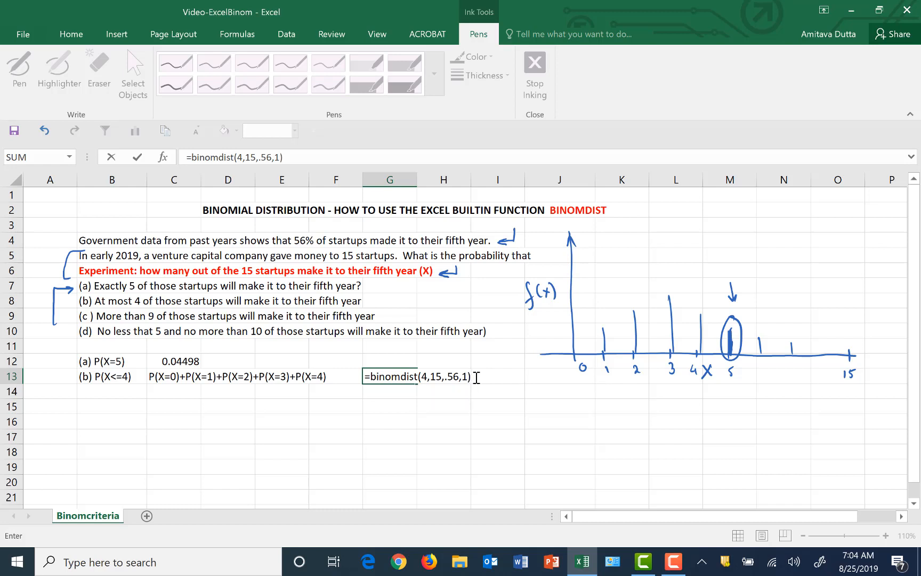
{"action": "key", "text": "Return"}
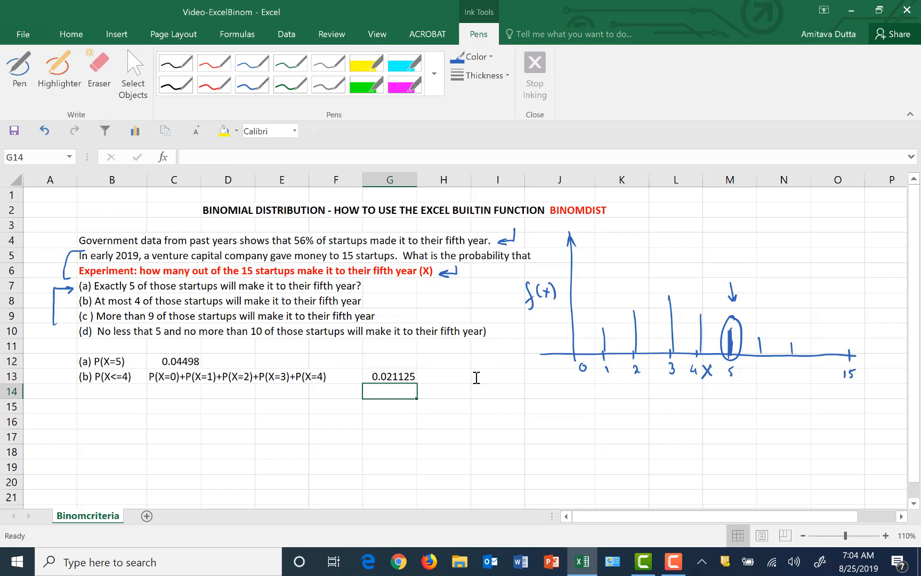
{"action": "left_click", "coordinate": [377, 375]}
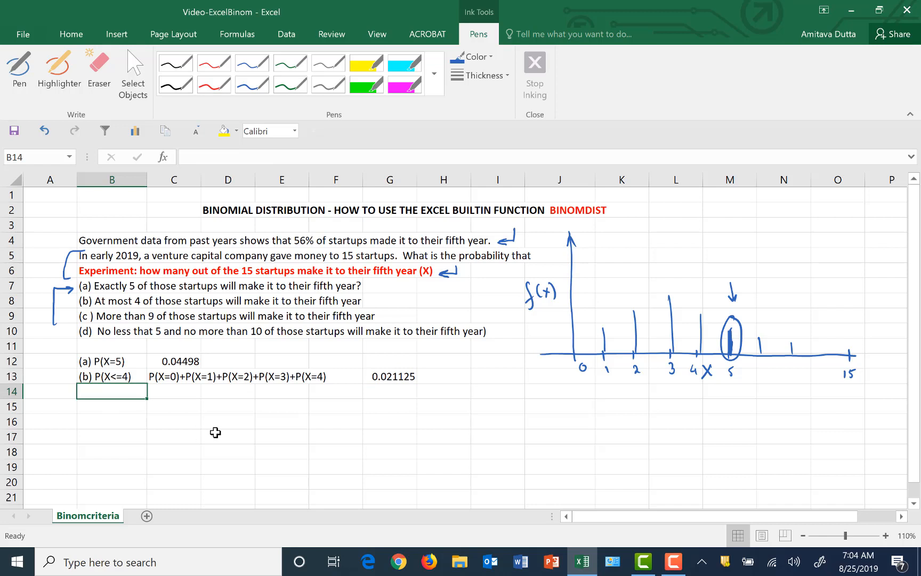
Enter the label "(c ) P(X>9)" in cell B14, keeping the (c ) from turning into a copyright symbol
{"action": "type", "text": "(c)"}
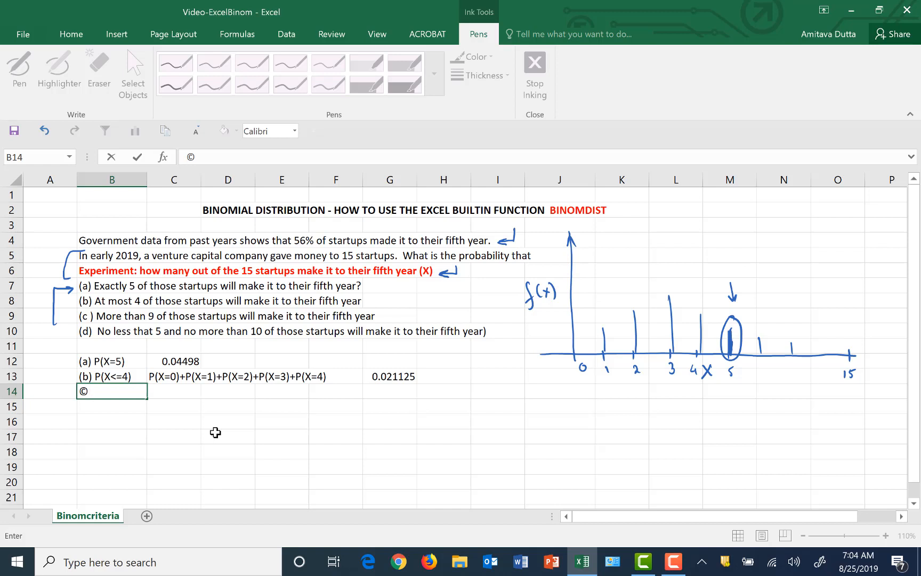
{"action": "key", "text": "BackSpace"}
{"action": "type", "text": "(c ) P(X>9)"}
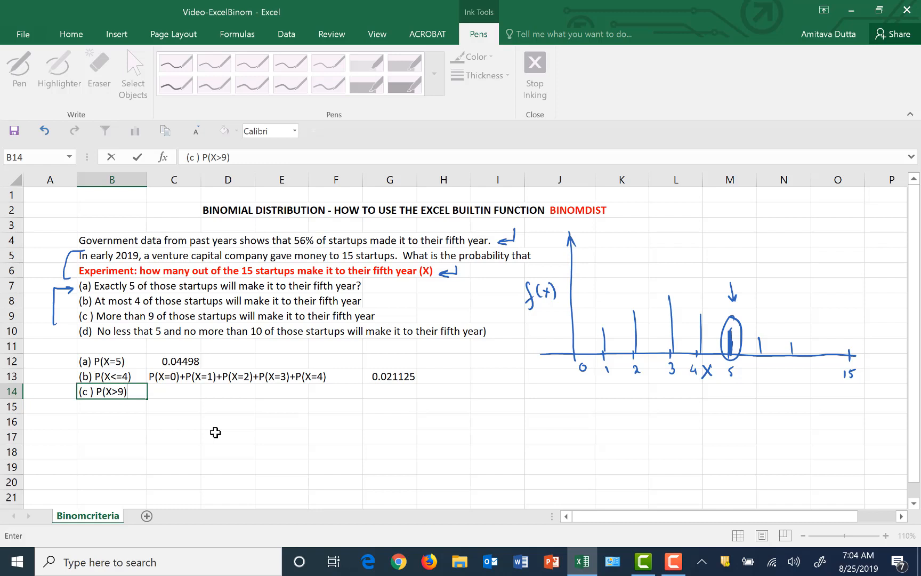
{"action": "left_click", "coordinate": [183, 391]}
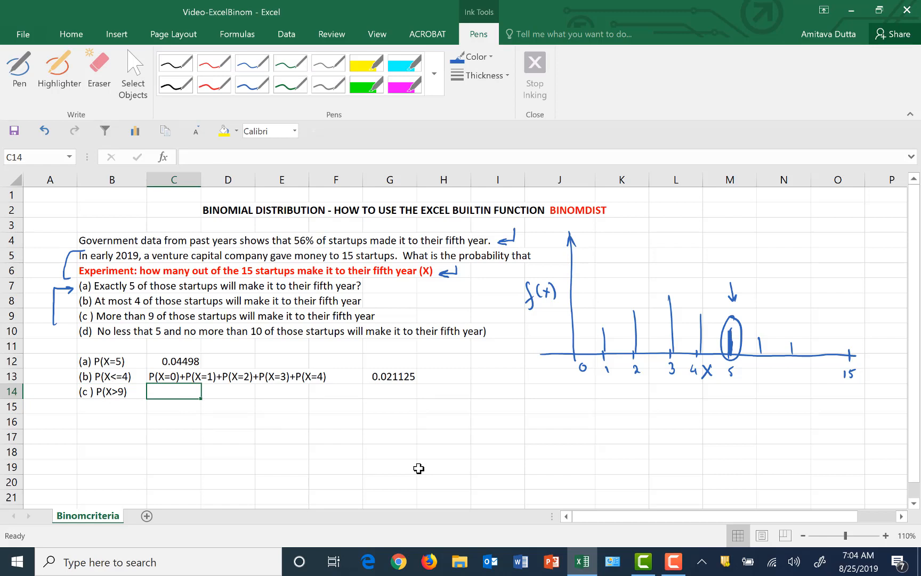
With the pen, write 9 below the sketch's X axis and draw a bracket beneath it from 10 to 15, labelled 10
{"action": "left_click", "coordinate": [21, 75]}
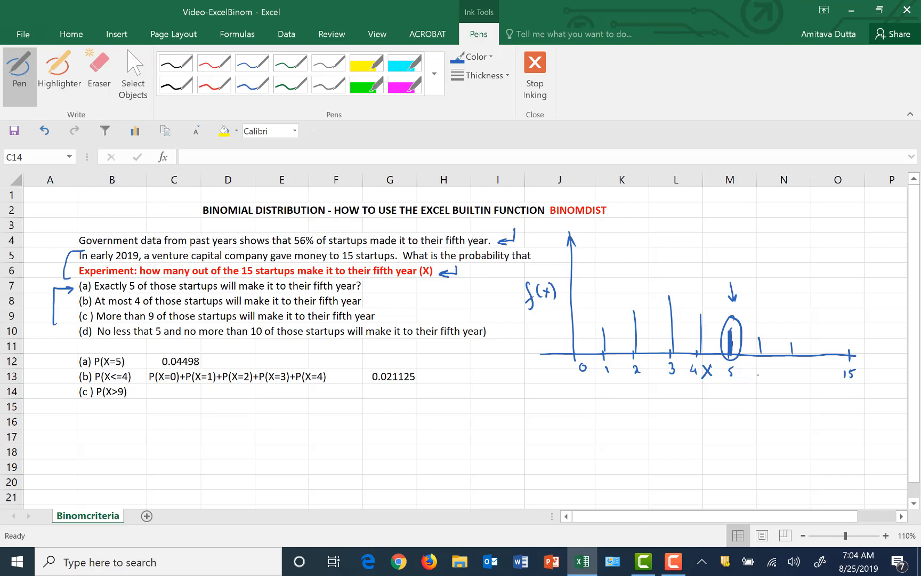
{"action": "mouse_move", "coordinate": [776, 373]}
{"action": "left_mouse_down"}
{"action": "mouse_move", "coordinate": [772, 398]}
{"action": "mouse_move", "coordinate": [856, 393]}
{"action": "mouse_move", "coordinate": [859, 382]}
{"action": "left_mouse_up"}
{"action": "left_click", "coordinate": [98, 73]}
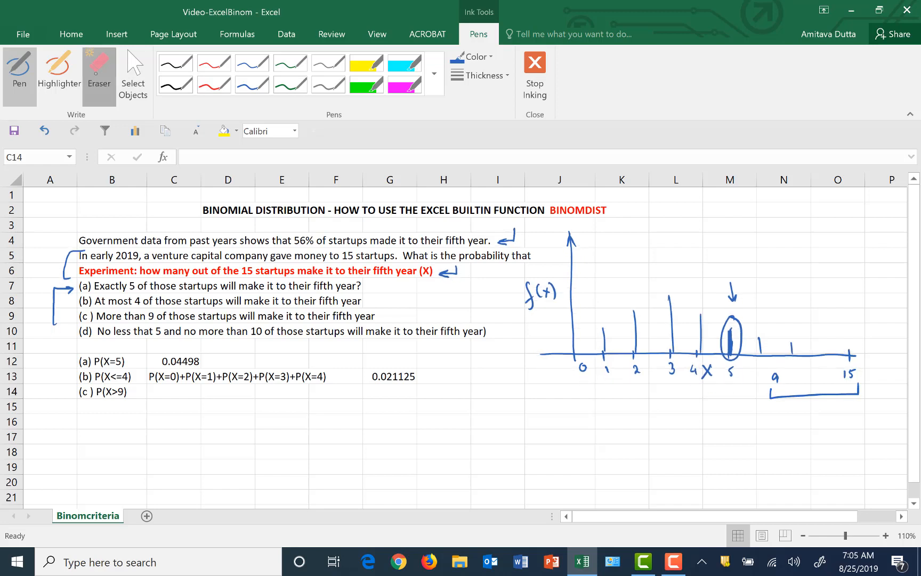
{"action": "left_click", "coordinate": [773, 395]}
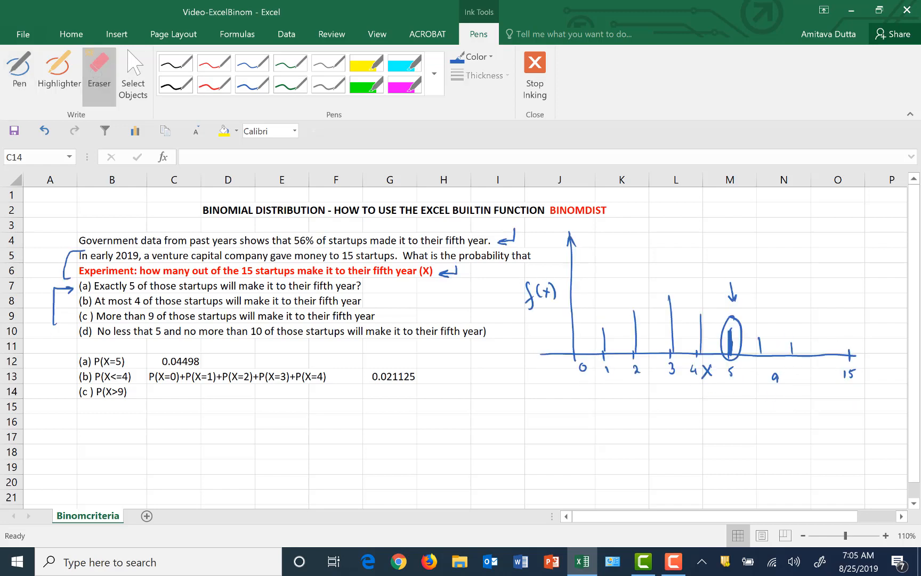
{"action": "left_click", "coordinate": [19, 69]}
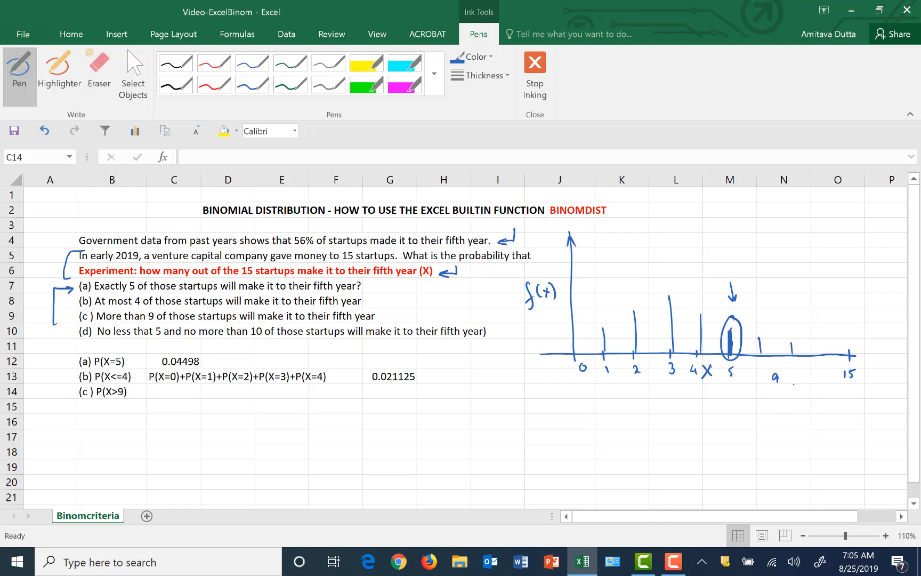
{"action": "mouse_move", "coordinate": [794, 384]}
{"action": "left_mouse_down"}
{"action": "mouse_move", "coordinate": [816, 396]}
{"action": "mouse_move", "coordinate": [853, 385]}
{"action": "left_mouse_up"}
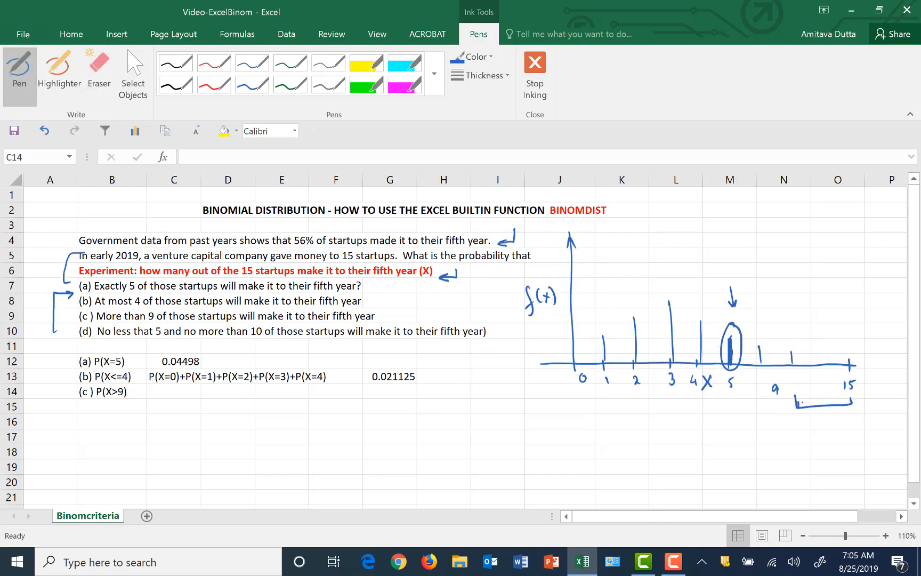
{"action": "left_click_drag", "start_coordinate": [799, 400], "coordinate": [799, 409]}
{"action": "left_click_drag", "start_coordinate": [806, 401], "coordinate": [806, 402]}
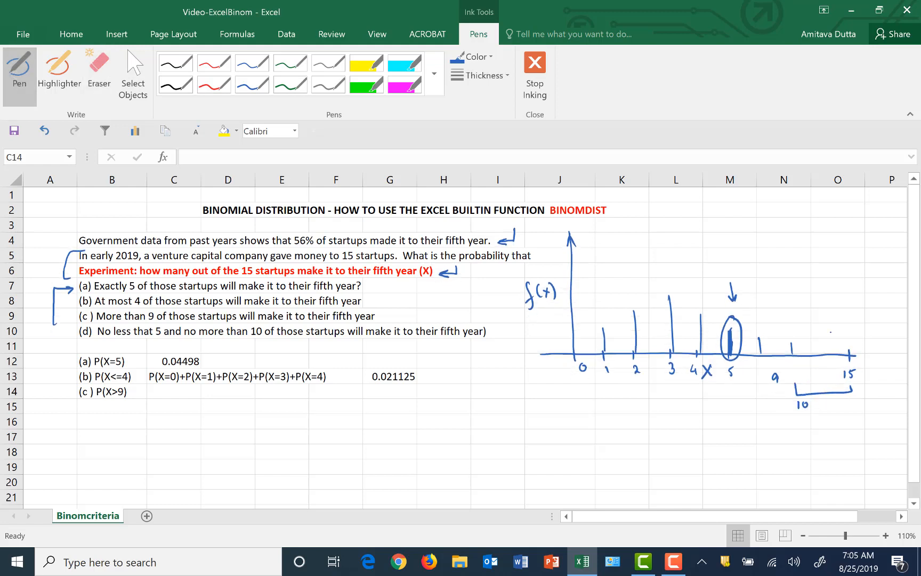
Draw a bracket labelled "SUM" above the axis from 10 to 15 and a long arrow beneath the axis from 9 back to 0
{"action": "mouse_move", "coordinate": [792, 338]}
{"action": "left_mouse_down"}
{"action": "mouse_move", "coordinate": [836, 314]}
{"action": "mouse_move", "coordinate": [850, 339]}
{"action": "left_mouse_up"}
{"action": "mouse_move", "coordinate": [814, 301]}
{"action": "left_mouse_down"}
{"action": "mouse_move", "coordinate": [808, 310]}
{"action": "mouse_move", "coordinate": [834, 309]}
{"action": "left_mouse_up"}
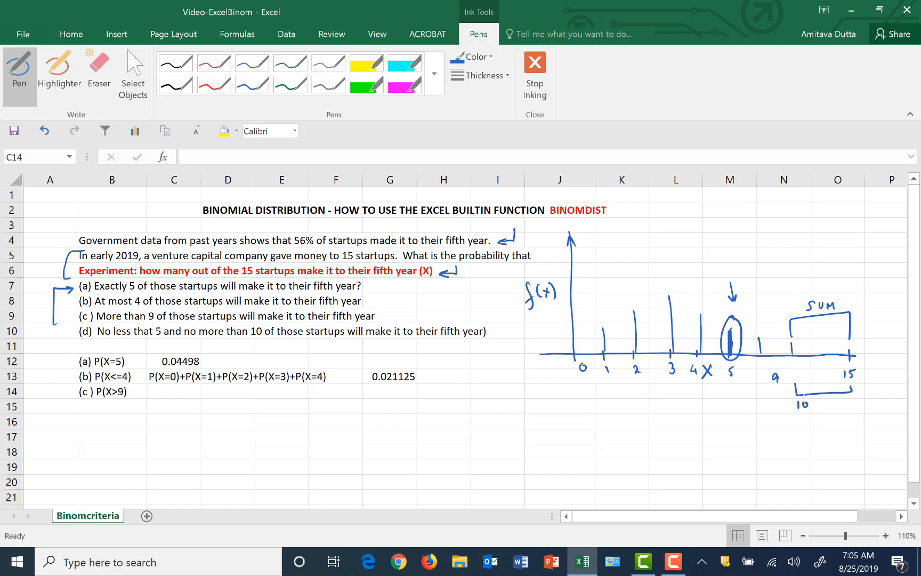
{"action": "mouse_move", "coordinate": [780, 390]}
{"action": "left_mouse_down"}
{"action": "mouse_move", "coordinate": [781, 403]}
{"action": "mouse_move", "coordinate": [581, 391]}
{"action": "left_mouse_up"}
{"action": "mouse_move", "coordinate": [593, 385]}
{"action": "left_mouse_down"}
{"action": "mouse_move", "coordinate": [585, 390]}
{"action": "mouse_move", "coordinate": [590, 400]}
{"action": "left_mouse_up"}
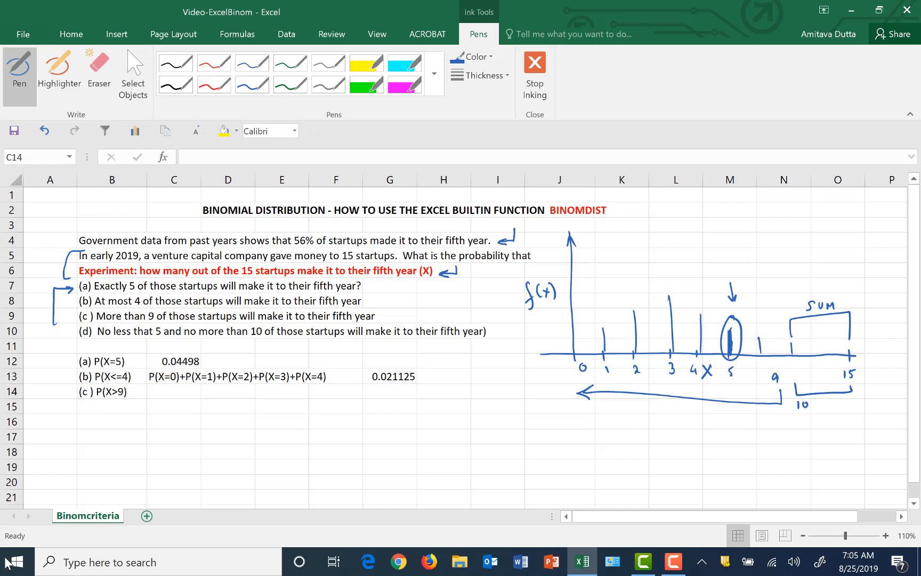
{"action": "left_click", "coordinate": [133, 75]}
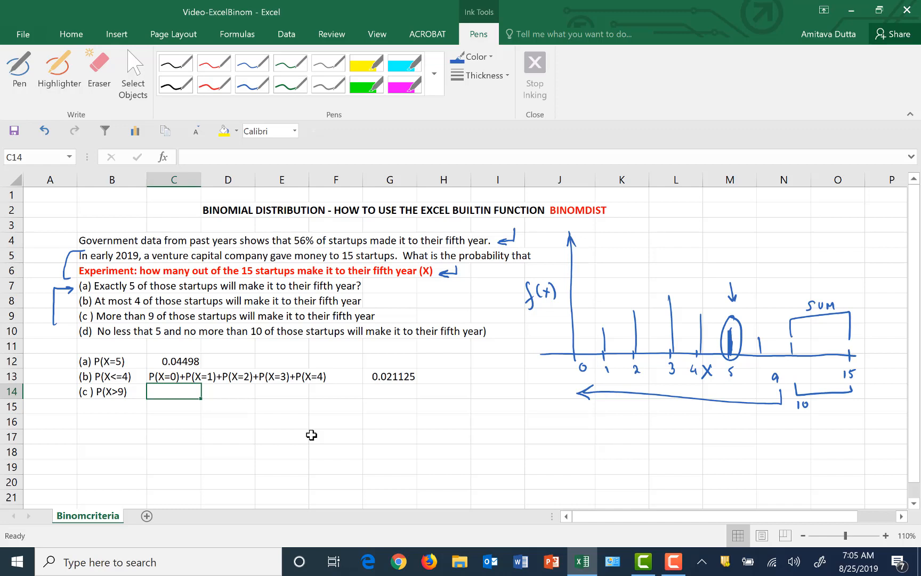
Write the complement expression "1-P(X<=9)" as text in cell C14
{"action": "type", "text": "'1-"}
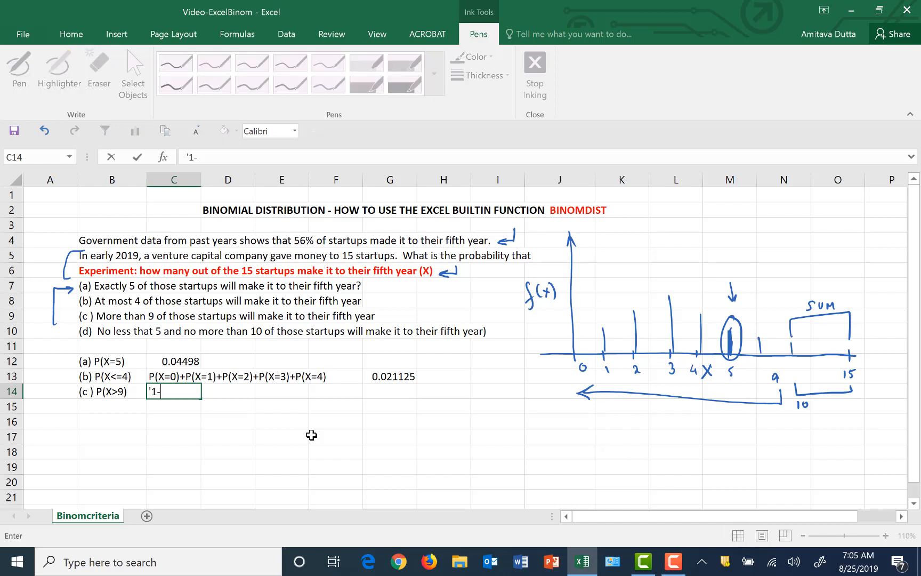
{"action": "type", "text": "P(X<=9)"}
{"action": "key", "text": "Return"}
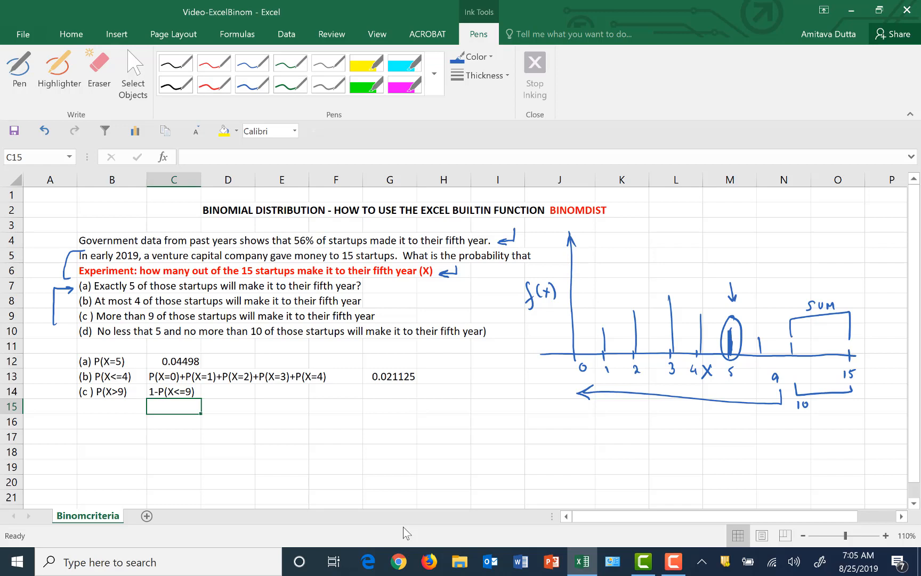
Enter the formula =binomdist(9,15,.56,1) in cell D14 for the cumulative probability of at most 9 startups
{"action": "left_click", "coordinate": [240, 391]}
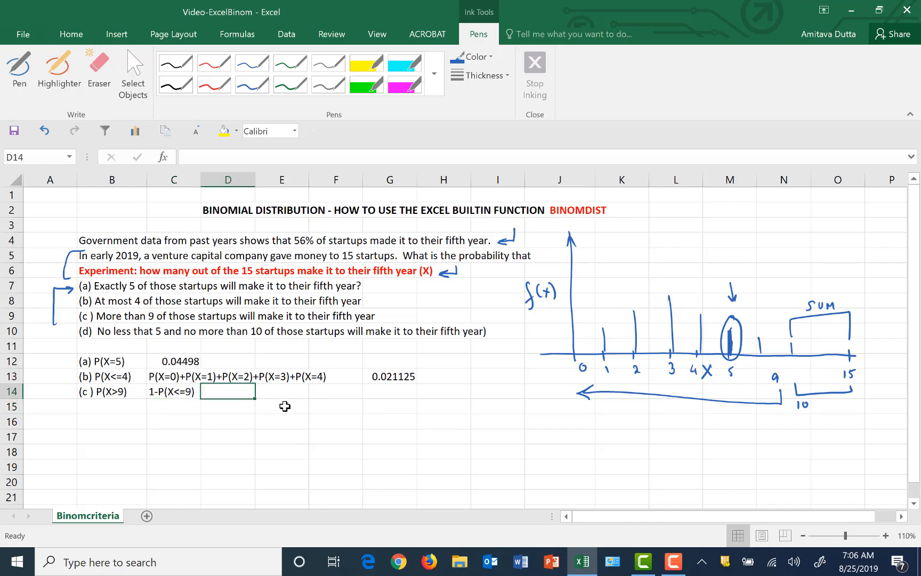
{"action": "type", "text": "=bi"}
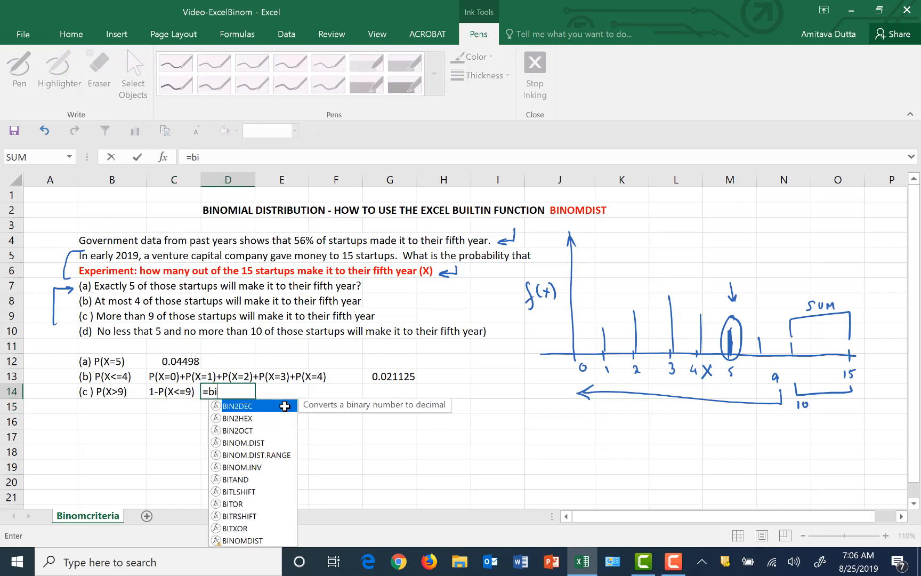
{"action": "type", "text": "nomdist"}
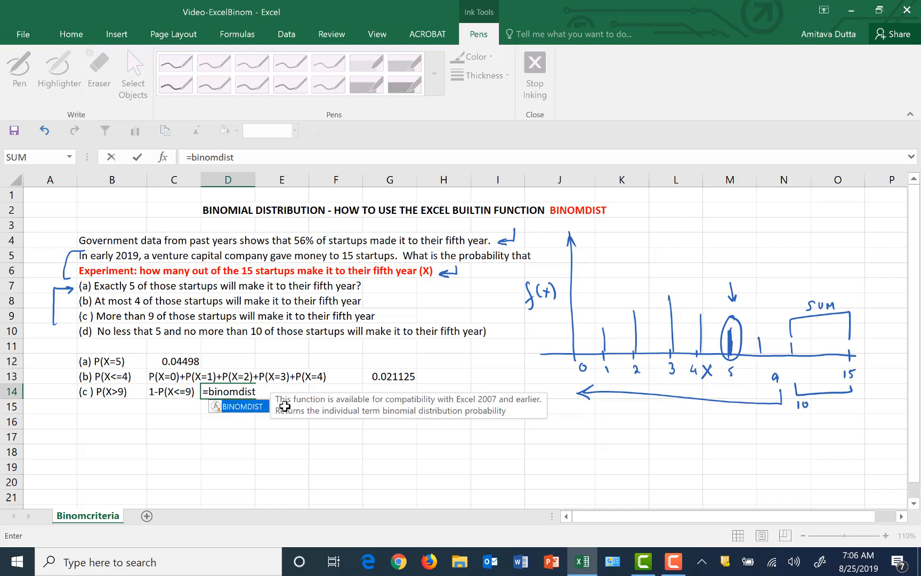
{"action": "type", "text": "(9"}
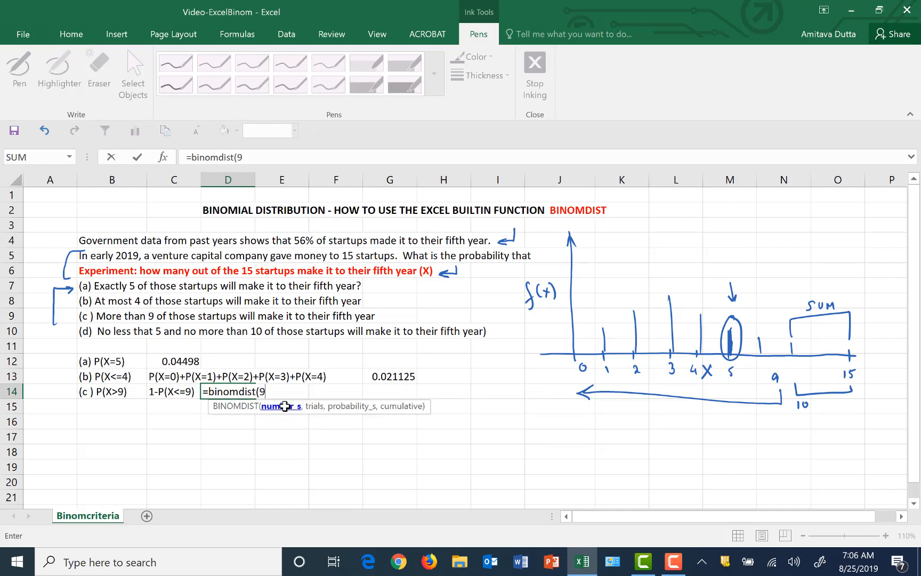
{"action": "type", "text": ",15,.5"}
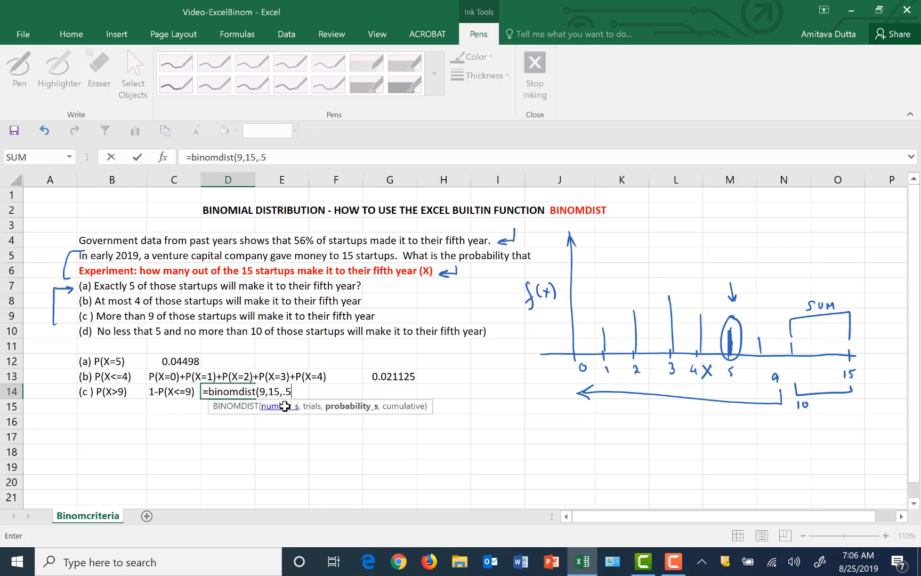
{"action": "type", "text": "6,1)"}
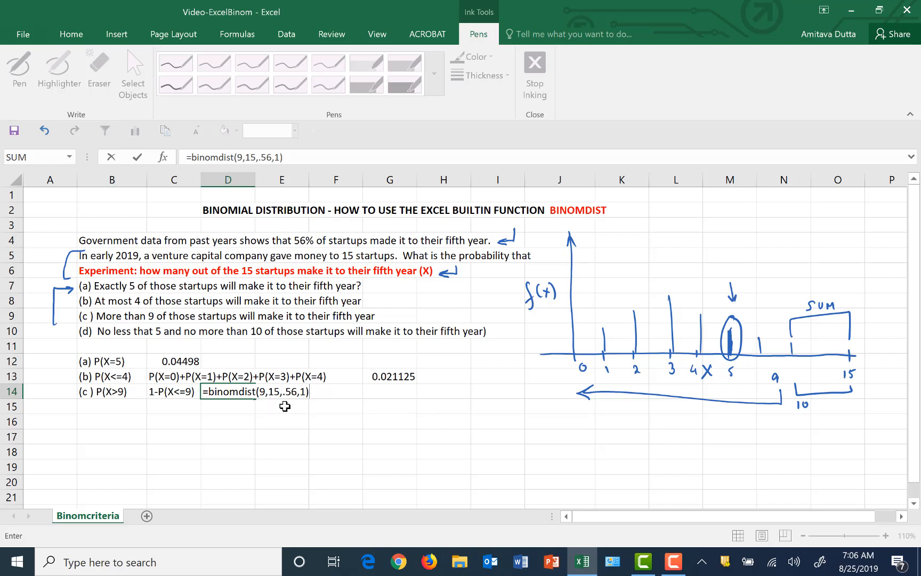
{"action": "key", "text": "BackSpace"}
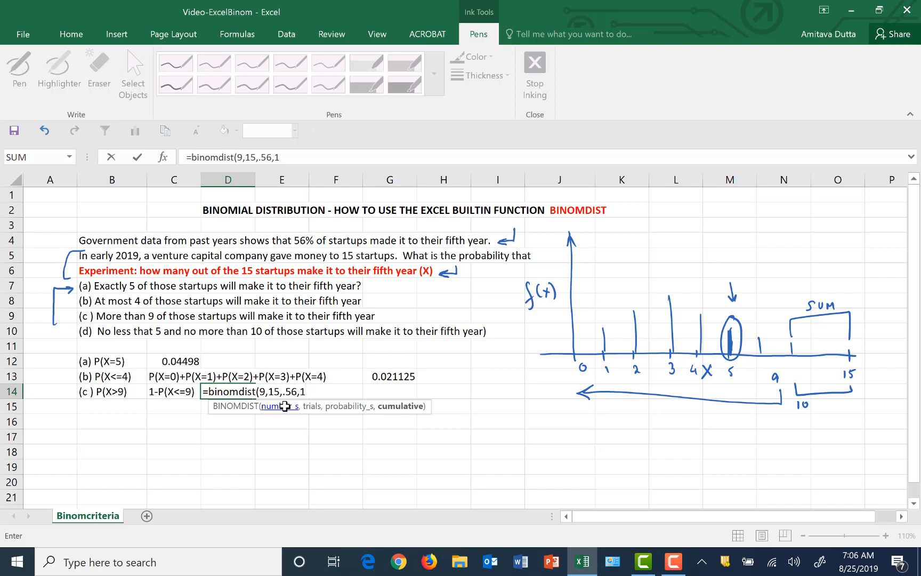
{"action": "type", "text": ")"}
{"action": "key", "text": "Return"}
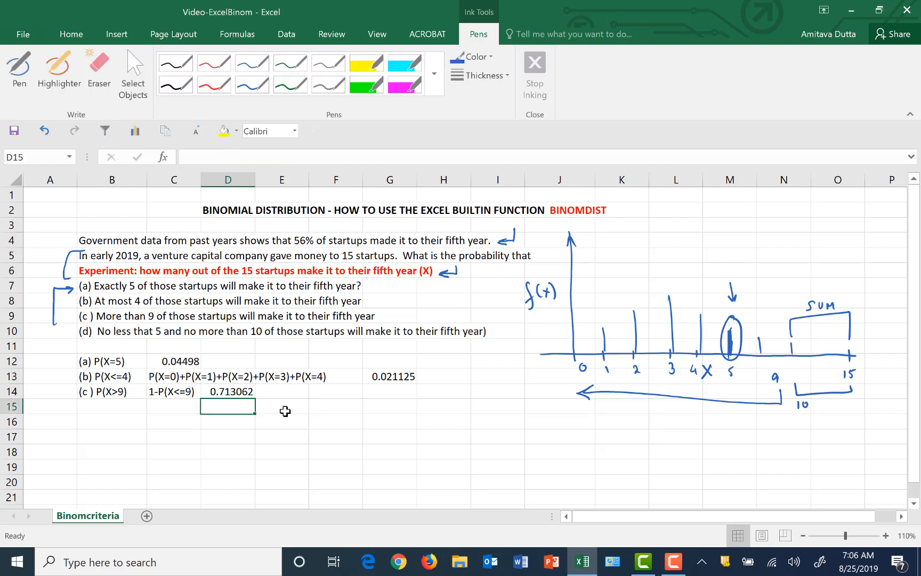
Enter the formula =1-D14 in cell D15 for the probability of more than 9 startups
{"action": "type", "text": "=1-"}
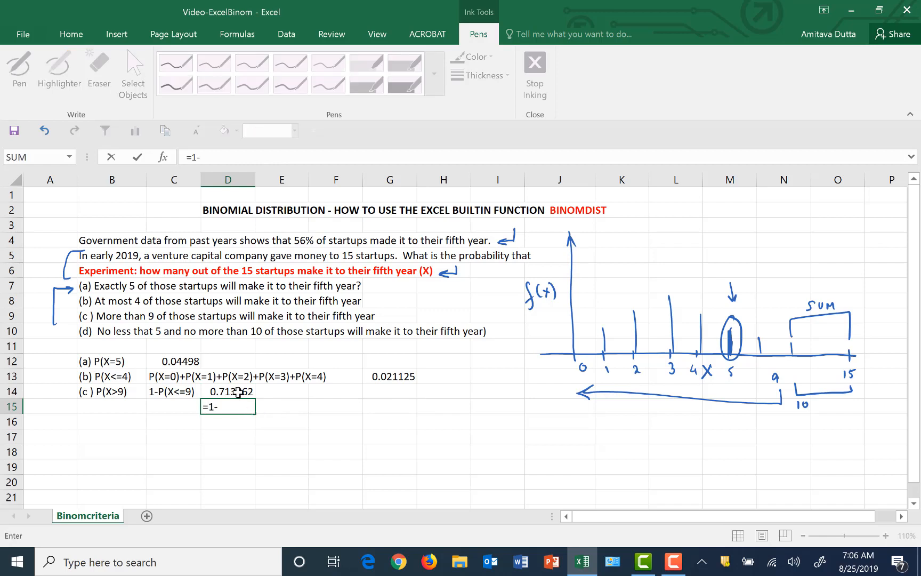
{"action": "left_click", "coordinate": [240, 394]}
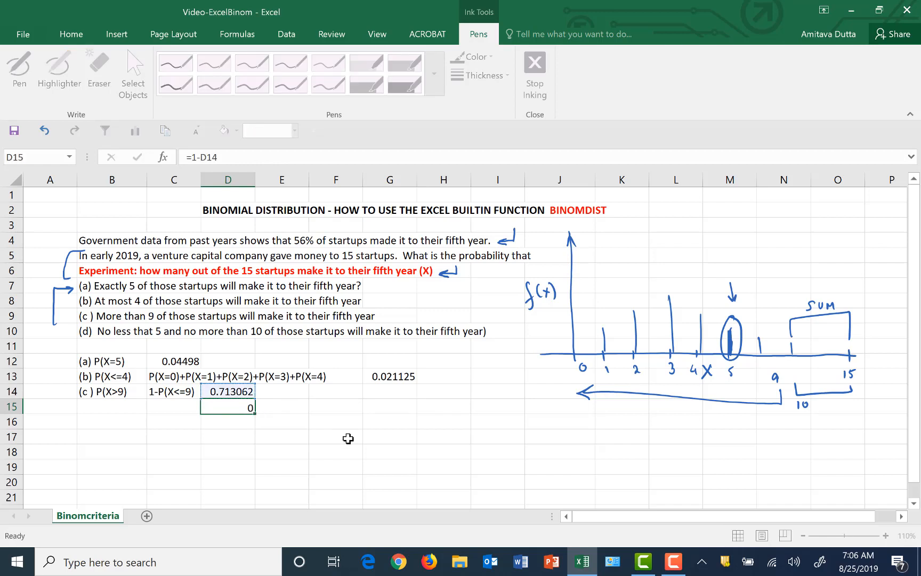
{"action": "key", "text": "Return"}
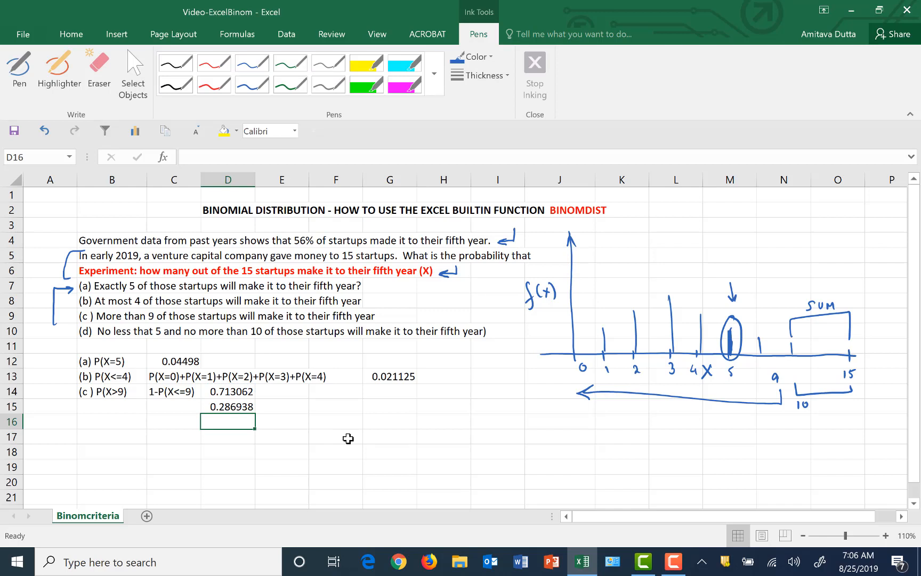
Handwrite the equation "P(X>9) = 1-P(X≤9)" in ink beside the part (c) results in rows 14 and 15
{"action": "left_click", "coordinate": [22, 69]}
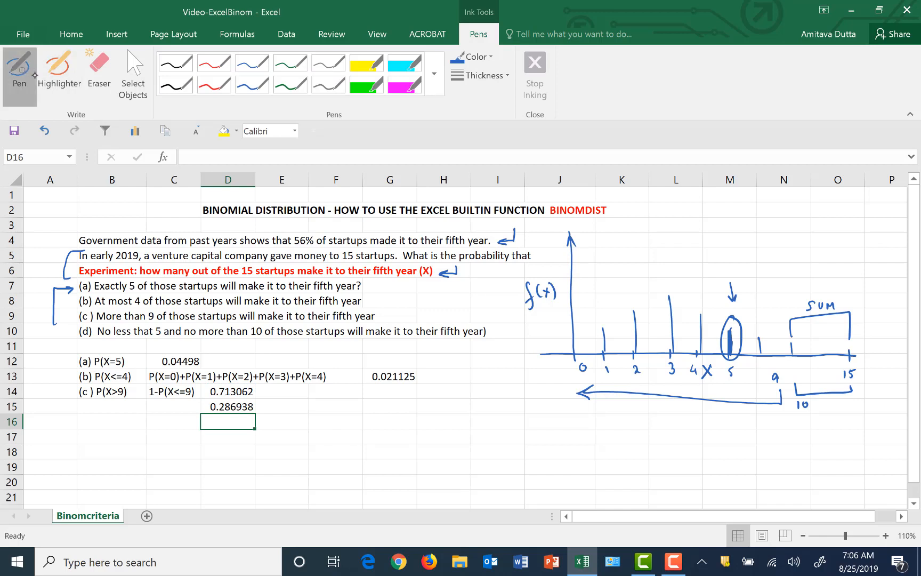
{"action": "left_click", "coordinate": [510, 77]}
{"action": "left_click", "coordinate": [462, 143]}
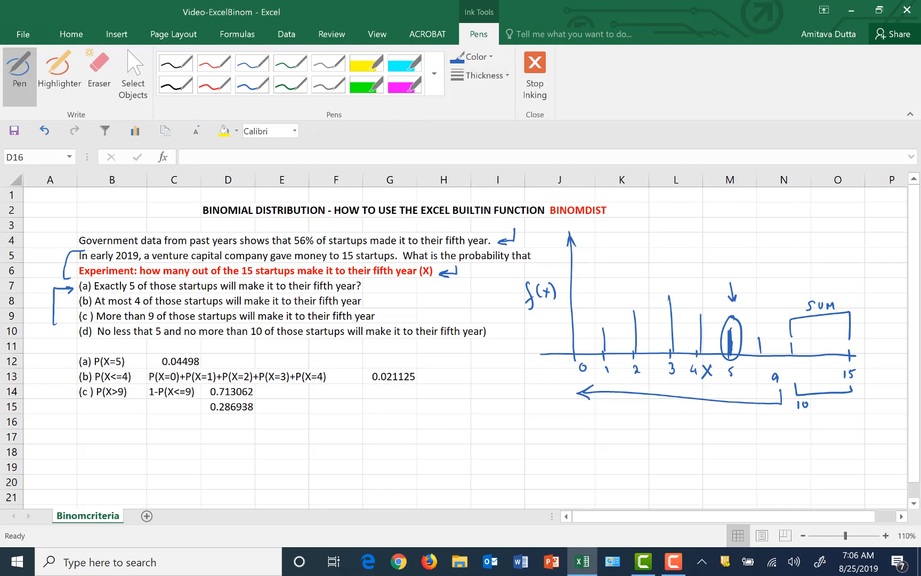
{"action": "mouse_move", "coordinate": [294, 395]}
{"action": "left_mouse_down"}
{"action": "mouse_move", "coordinate": [294, 405]}
{"action": "mouse_move", "coordinate": [339, 407]}
{"action": "mouse_move", "coordinate": [395, 395]}
{"action": "left_mouse_up"}
{"action": "left_click_drag", "start_coordinate": [407, 395], "coordinate": [403, 404]}
{"action": "mouse_move", "coordinate": [405, 392]}
{"action": "left_mouse_down"}
{"action": "mouse_move", "coordinate": [414, 405]}
{"action": "mouse_move", "coordinate": [457, 399]}
{"action": "left_mouse_up"}
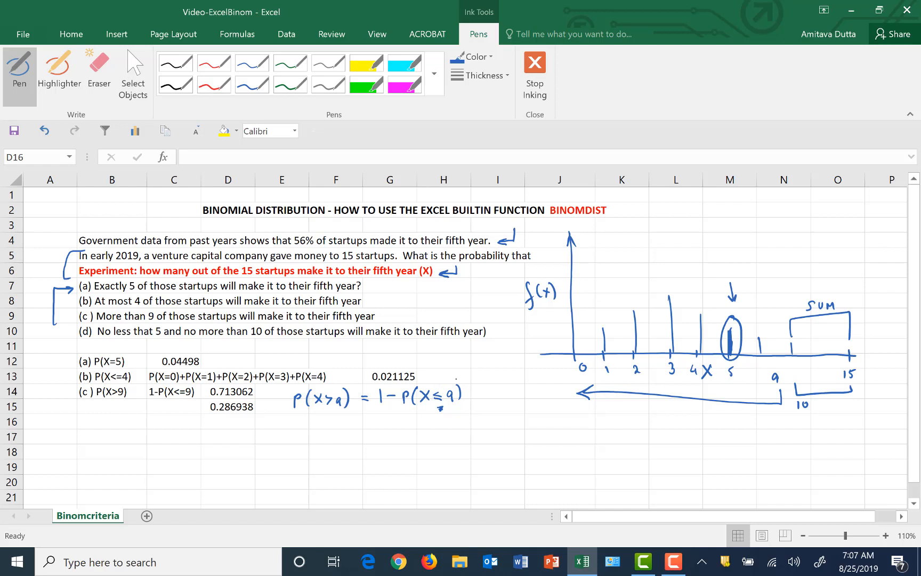
Continue the ink equation on the line below with "= 1-BINOMDIST(9,15,.56,1)" and stop inking
{"action": "left_click_drag", "start_coordinate": [373, 426], "coordinate": [421, 436]}
{"action": "left_click_drag", "start_coordinate": [424, 427], "coordinate": [438, 425]}
{"action": "mouse_move", "coordinate": [443, 432]}
{"action": "left_mouse_down"}
{"action": "mouse_move", "coordinate": [446, 424]}
{"action": "mouse_move", "coordinate": [468, 431]}
{"action": "left_mouse_up"}
{"action": "mouse_move", "coordinate": [476, 421]}
{"action": "left_mouse_down"}
{"action": "mouse_move", "coordinate": [471, 431]}
{"action": "mouse_move", "coordinate": [489, 421]}
{"action": "mouse_move", "coordinate": [495, 435]}
{"action": "mouse_move", "coordinate": [526, 431]}
{"action": "left_mouse_up"}
{"action": "left_click_drag", "start_coordinate": [528, 423], "coordinate": [532, 421]}
{"action": "left_click_drag", "start_coordinate": [535, 430], "coordinate": [567, 431]}
{"action": "left_click", "coordinate": [541, 430]}
{"action": "left_click", "coordinate": [562, 427]}
{"action": "left_click_drag", "start_coordinate": [571, 413], "coordinate": [573, 434]}
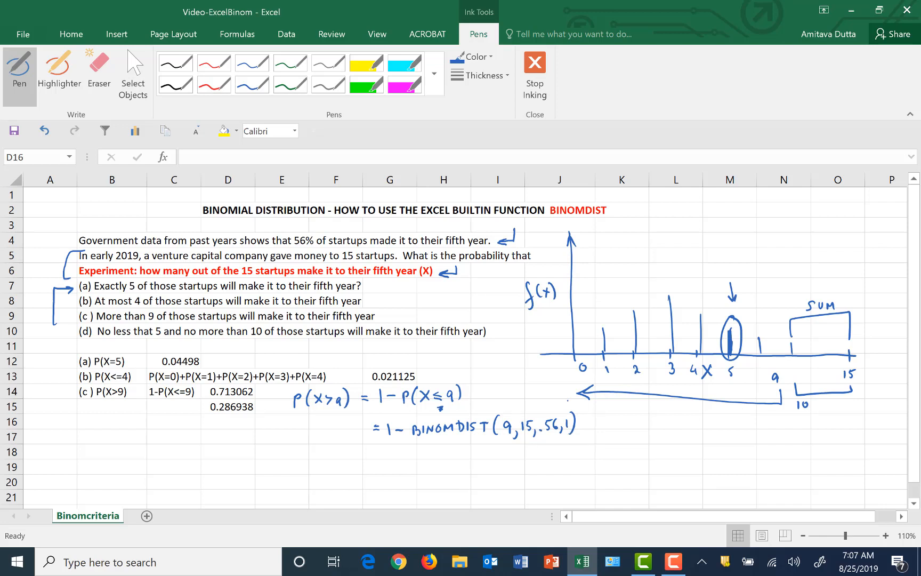
{"action": "left_click", "coordinate": [133, 75]}
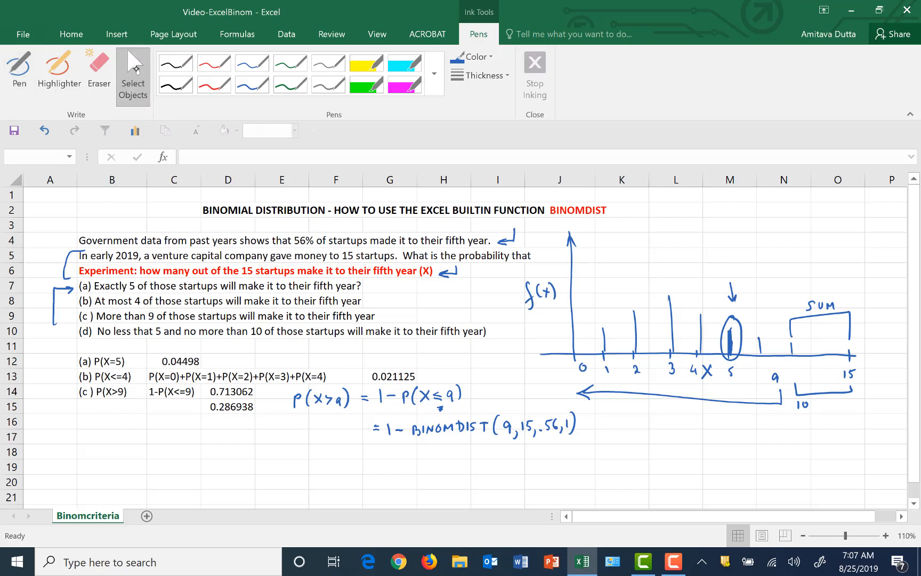
{"action": "left_click", "coordinate": [136, 74]}
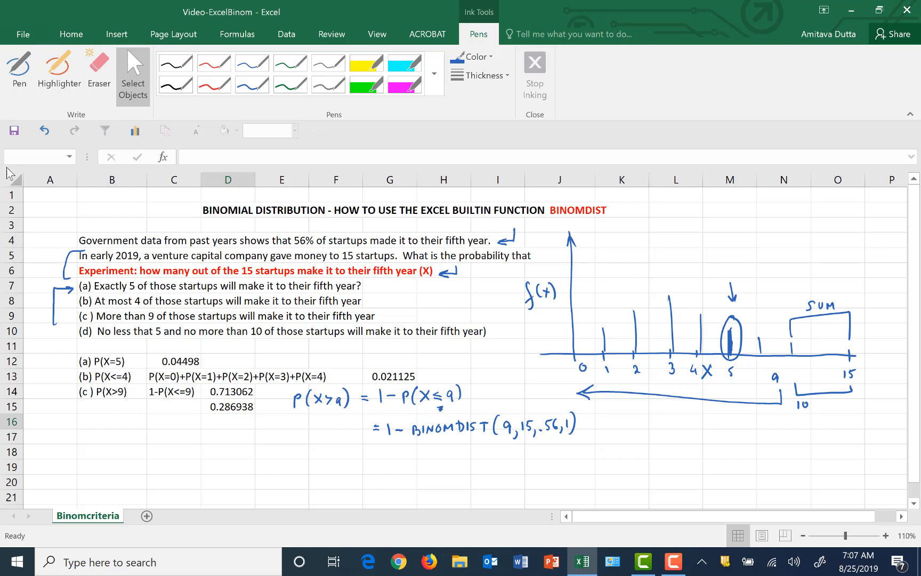
Write the label "(d) P(5<=X<=10)" as text in cell B18
{"action": "left_click", "coordinate": [107, 457]}
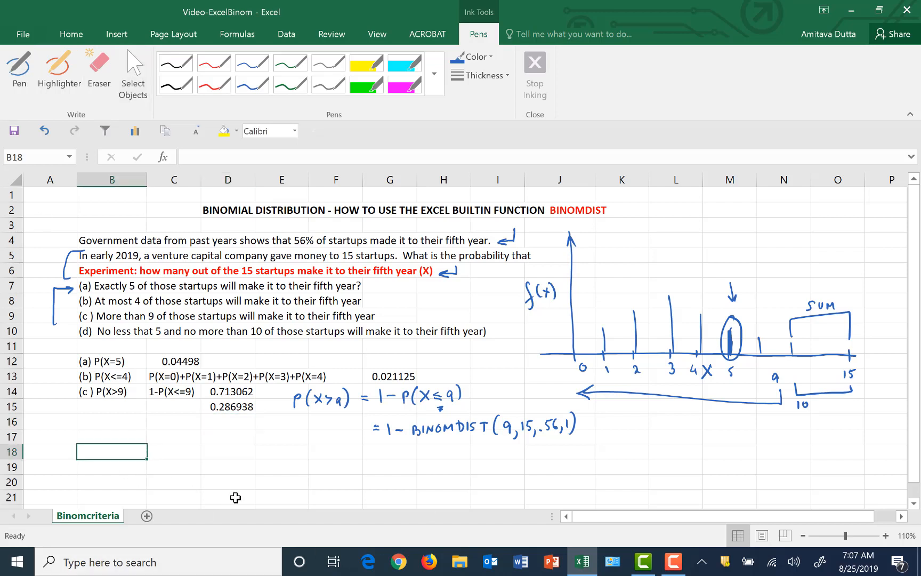
{"action": "type", "text": "(d) P("}
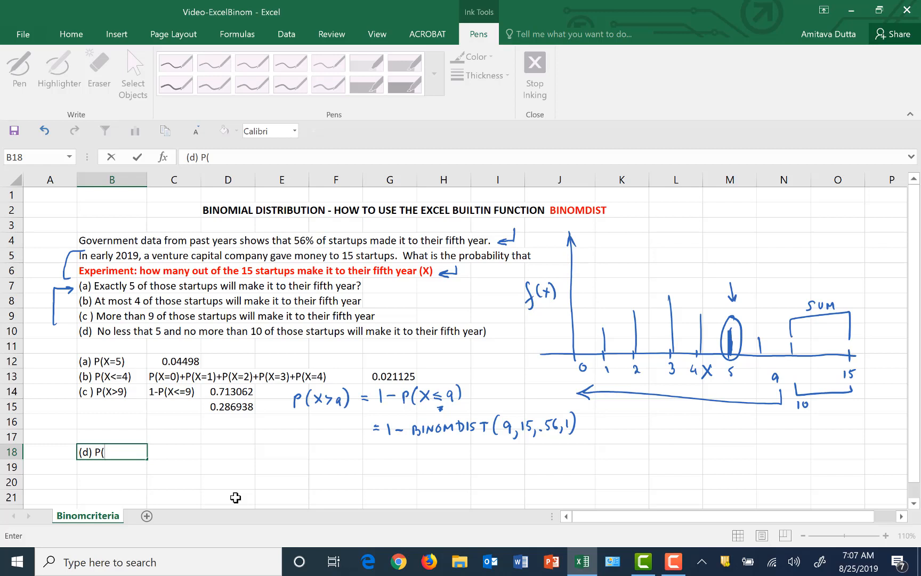
{"action": "type", "text": "5<=X,"}
{"action": "key", "text": "BackSpace"}
{"action": "type", "text": "<=10)"}
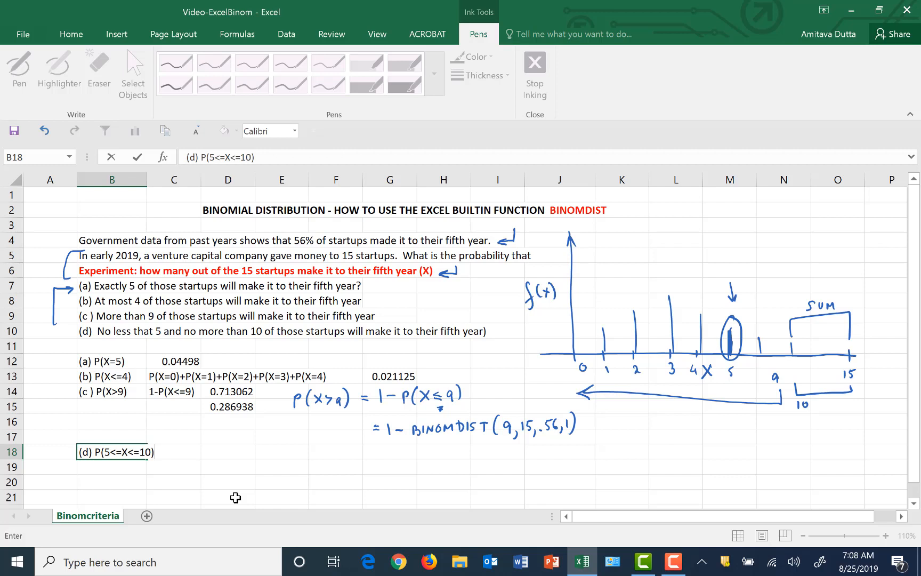
{"action": "left_click", "coordinate": [217, 451]}
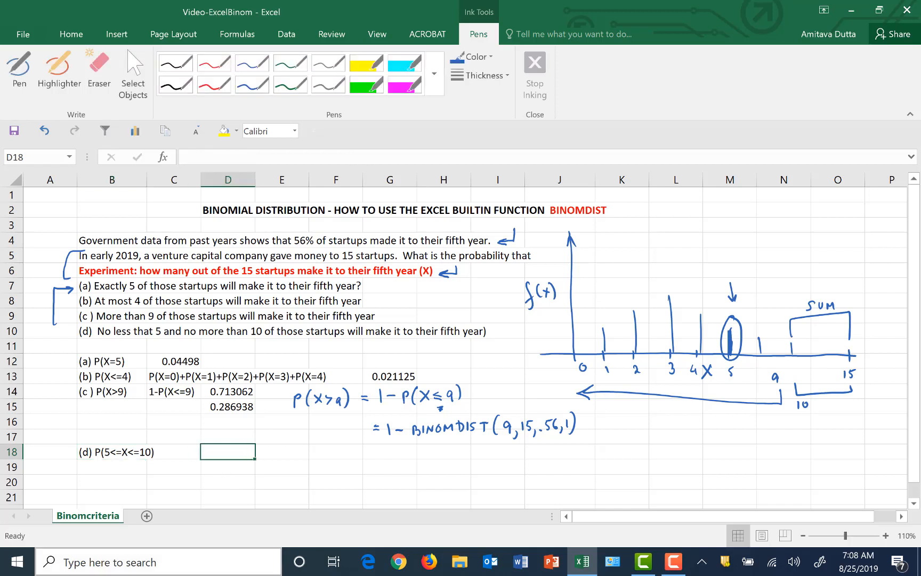
In ink, write "= P(X≤10) - P(X≤4)" beside the part (d) label, underline the label and draw a bracket arrow to the minus sign
{"action": "left_click", "coordinate": [19, 69]}
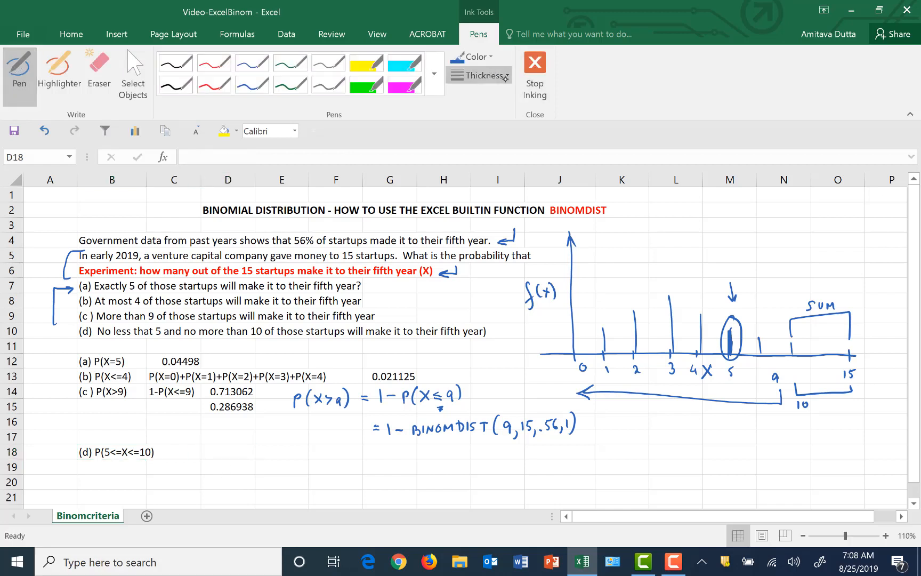
{"action": "left_click", "coordinate": [493, 75]}
{"action": "left_click", "coordinate": [471, 144]}
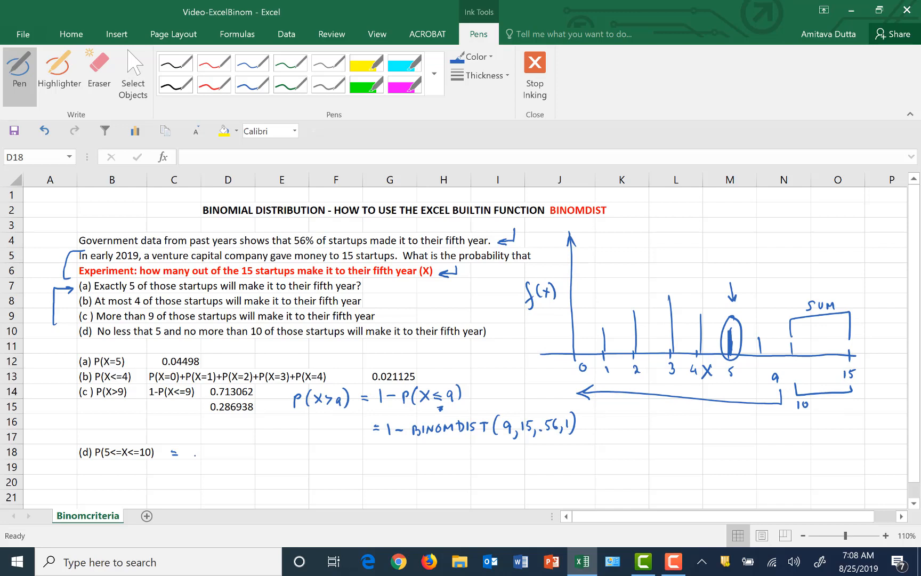
{"action": "mouse_move", "coordinate": [194, 448]}
{"action": "left_mouse_down"}
{"action": "mouse_move", "coordinate": [195, 458]}
{"action": "mouse_move", "coordinate": [245, 448]}
{"action": "mouse_move", "coordinate": [252, 459]}
{"action": "mouse_move", "coordinate": [306, 457]}
{"action": "left_mouse_up"}
{"action": "mouse_move", "coordinate": [306, 449]}
{"action": "left_mouse_down"}
{"action": "mouse_move", "coordinate": [299, 457]}
{"action": "mouse_move", "coordinate": [330, 454]}
{"action": "mouse_move", "coordinate": [334, 463]}
{"action": "left_mouse_up"}
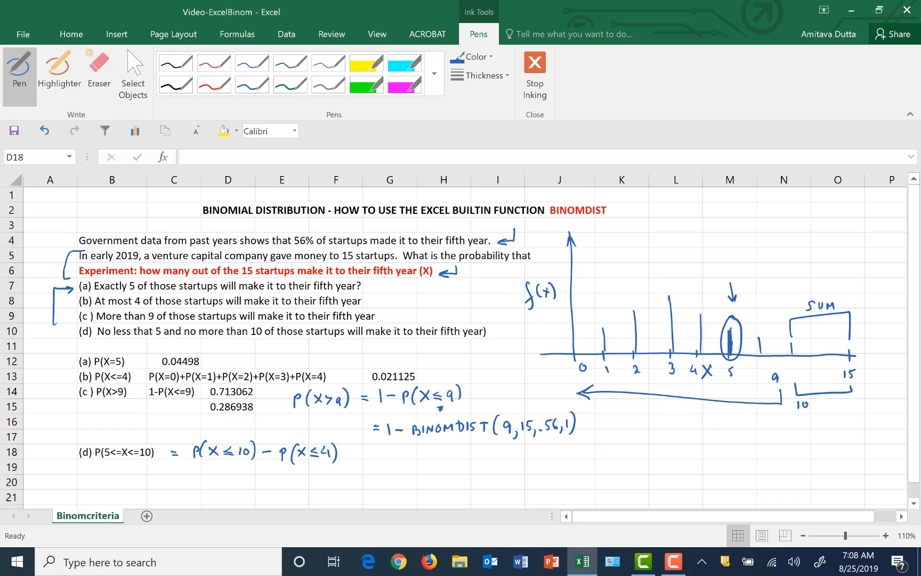
{"action": "left_click_drag", "start_coordinate": [98, 464], "coordinate": [270, 462]}
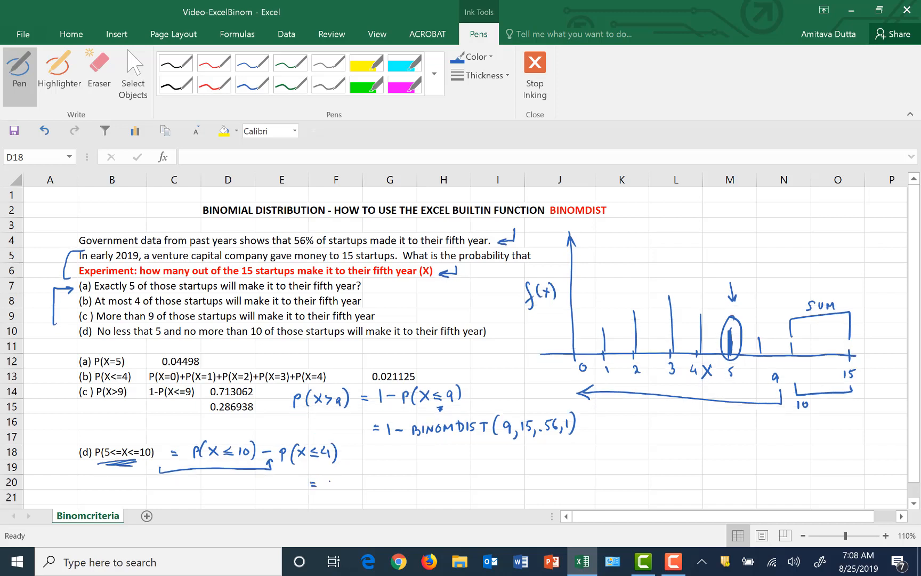
Handwrite "= BINOMDIST(10,15,.56,1) - BINOMDIST(4,15,.56,1)" below the part (d) equation and stop inking
{"action": "mouse_move", "coordinate": [331, 478]}
{"action": "left_mouse_down"}
{"action": "mouse_move", "coordinate": [332, 491]}
{"action": "mouse_move", "coordinate": [361, 481]}
{"action": "mouse_move", "coordinate": [376, 487]}
{"action": "left_mouse_up"}
{"action": "mouse_move", "coordinate": [376, 478]}
{"action": "left_mouse_down"}
{"action": "mouse_move", "coordinate": [377, 487]}
{"action": "mouse_move", "coordinate": [396, 488]}
{"action": "left_mouse_up"}
{"action": "mouse_move", "coordinate": [391, 479]}
{"action": "left_mouse_down"}
{"action": "mouse_move", "coordinate": [402, 478]}
{"action": "mouse_move", "coordinate": [407, 491]}
{"action": "mouse_move", "coordinate": [421, 476]}
{"action": "left_mouse_up"}
{"action": "mouse_move", "coordinate": [428, 481]}
{"action": "left_mouse_down"}
{"action": "mouse_move", "coordinate": [447, 473]}
{"action": "mouse_move", "coordinate": [449, 490]}
{"action": "mouse_move", "coordinate": [473, 469]}
{"action": "mouse_move", "coordinate": [481, 488]}
{"action": "left_mouse_up"}
{"action": "left_click", "coordinate": [457, 483]}
{"action": "mouse_move", "coordinate": [491, 468]}
{"action": "left_mouse_down"}
{"action": "mouse_move", "coordinate": [494, 483]}
{"action": "mouse_move", "coordinate": [525, 481]}
{"action": "left_mouse_up"}
{"action": "mouse_move", "coordinate": [526, 469]}
{"action": "left_mouse_down"}
{"action": "mouse_move", "coordinate": [526, 480]}
{"action": "mouse_move", "coordinate": [547, 470]}
{"action": "mouse_move", "coordinate": [574, 480]}
{"action": "left_mouse_up"}
{"action": "mouse_move", "coordinate": [581, 468]}
{"action": "left_mouse_down"}
{"action": "mouse_move", "coordinate": [582, 478]}
{"action": "mouse_move", "coordinate": [634, 479]}
{"action": "mouse_move", "coordinate": [642, 464]}
{"action": "mouse_move", "coordinate": [642, 484]}
{"action": "mouse_move", "coordinate": [664, 466]}
{"action": "mouse_move", "coordinate": [674, 482]}
{"action": "mouse_move", "coordinate": [688, 476]}
{"action": "left_mouse_up"}
{"action": "left_click_drag", "start_coordinate": [693, 459], "coordinate": [694, 480]}
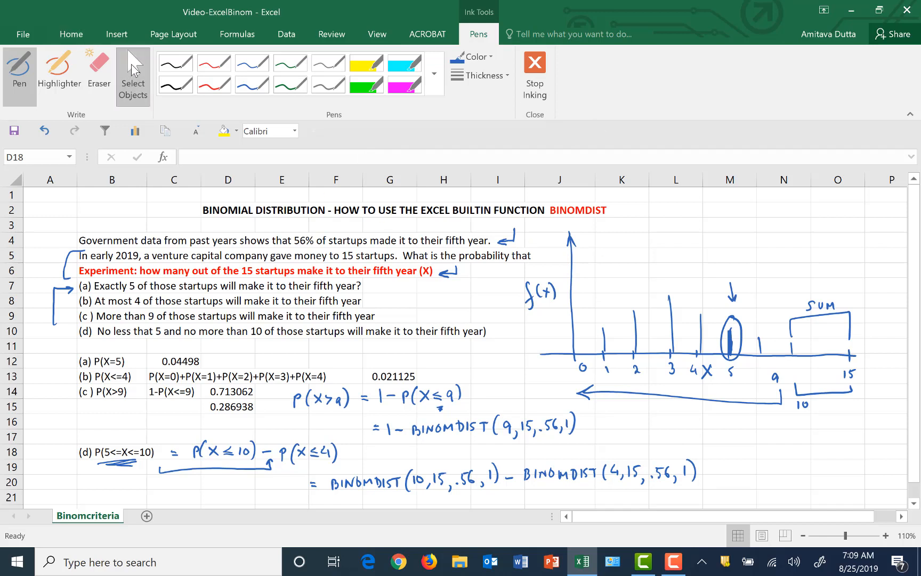
{"action": "left_click", "coordinate": [133, 67]}
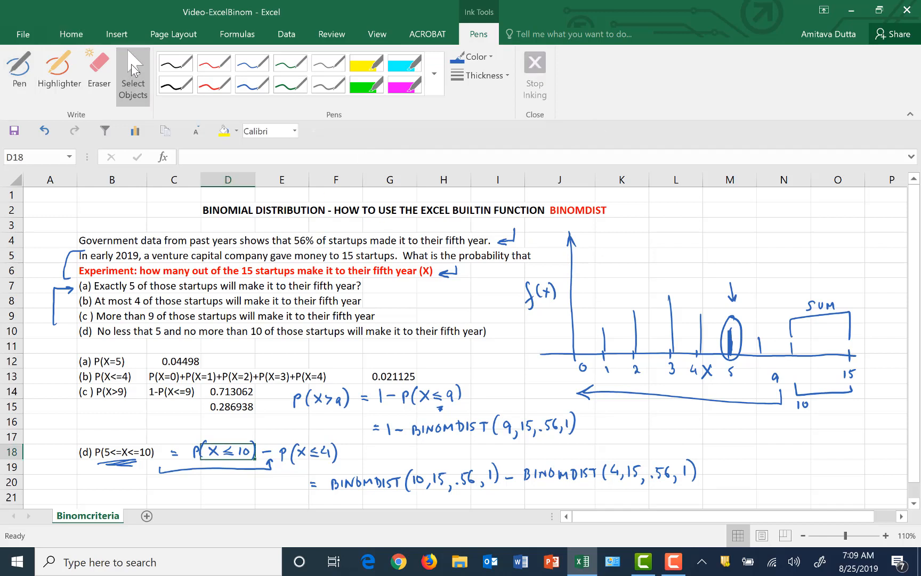
Enter the formula =binomdist(10,15,.56,1) in cell N19 for the cumulative probability of at most 10 startups
{"action": "left_click", "coordinate": [767, 466]}
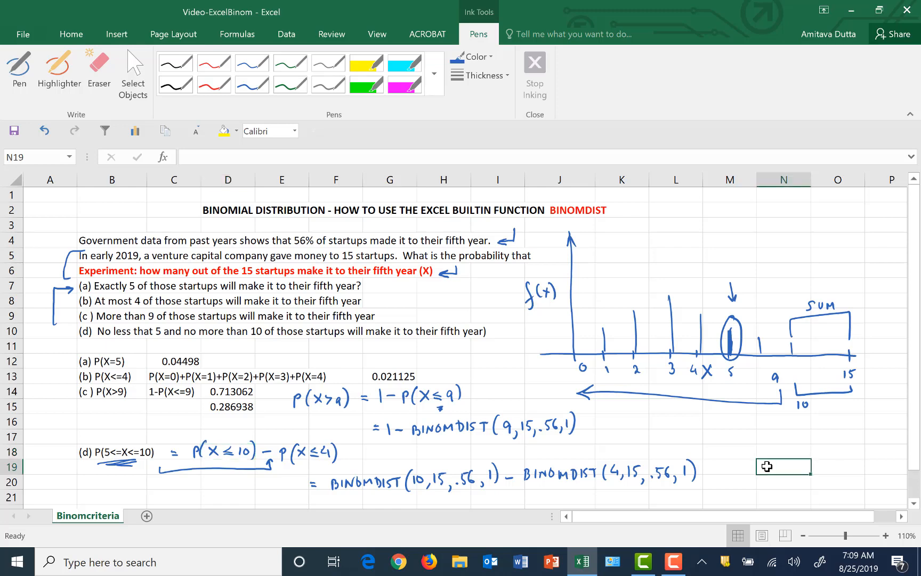
{"action": "type", "text": "=bin"}
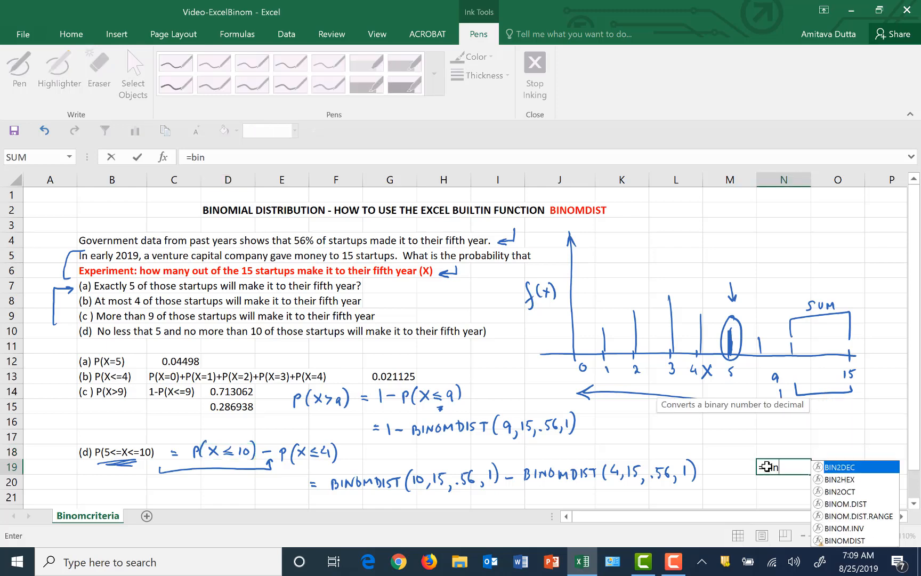
{"action": "type", "text": "omdist("}
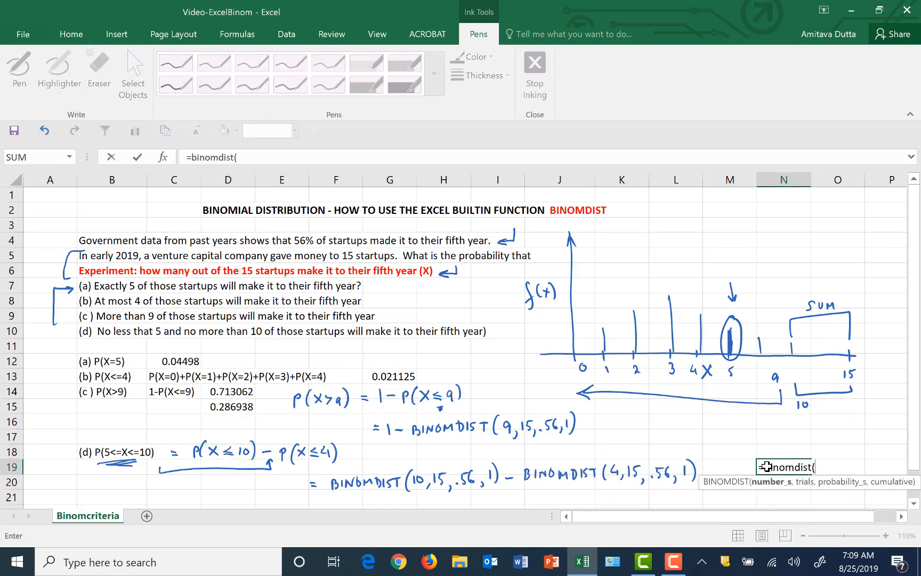
{"action": "type", "text": "10,15,"}
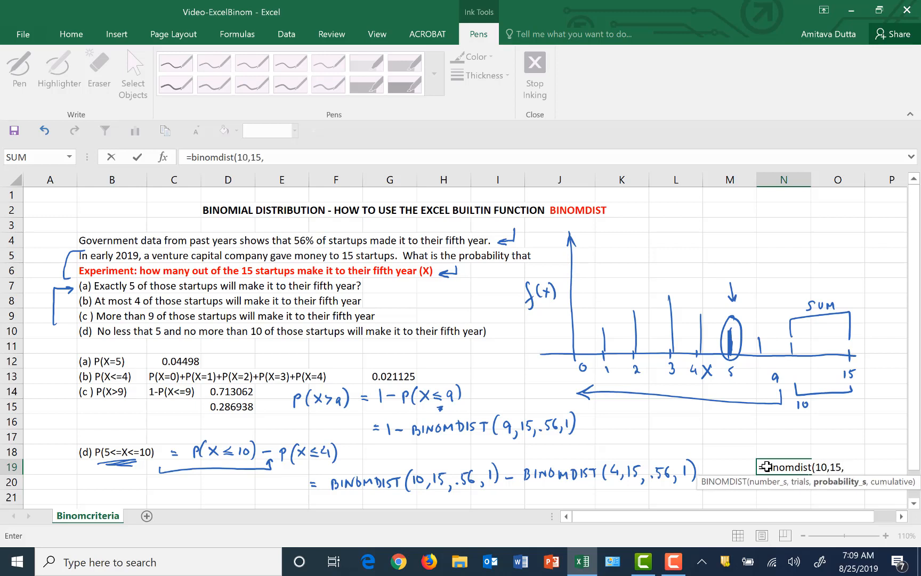
{"action": "type", "text": ".56,1"}
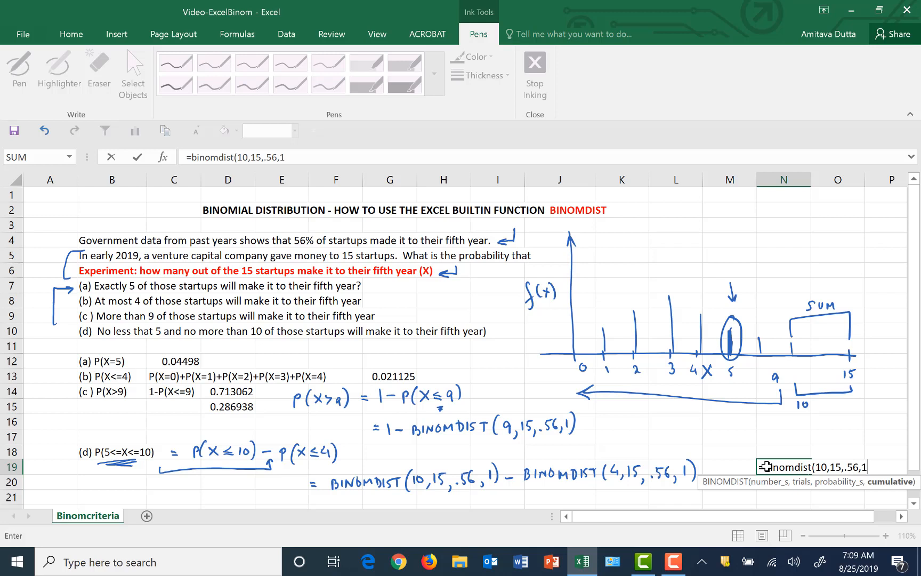
{"action": "type", "text": ")"}
{"action": "key", "text": "Return"}
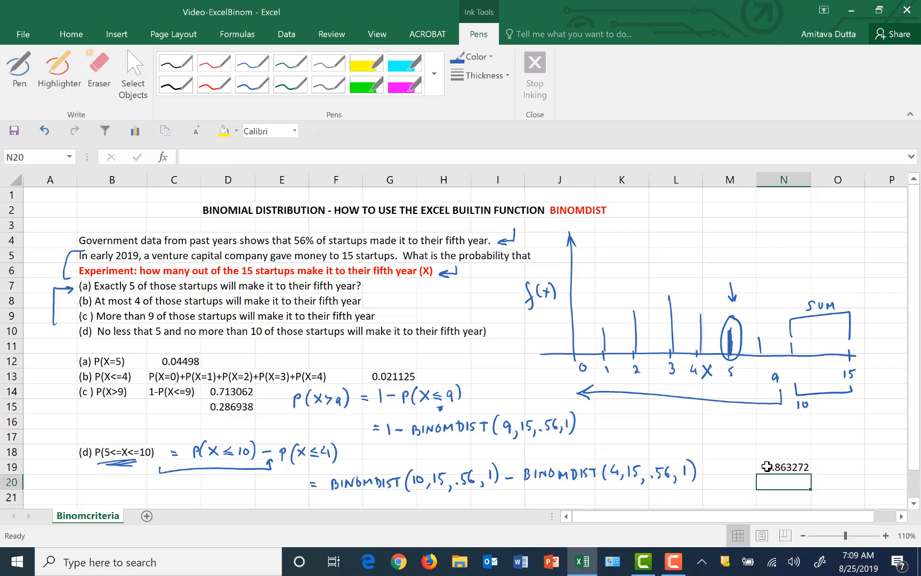
Enter the formula =binomdist(4,15,.56,1) in cell O19 for the cumulative probability of at most 4 startups
{"action": "left_click", "coordinate": [832, 466]}
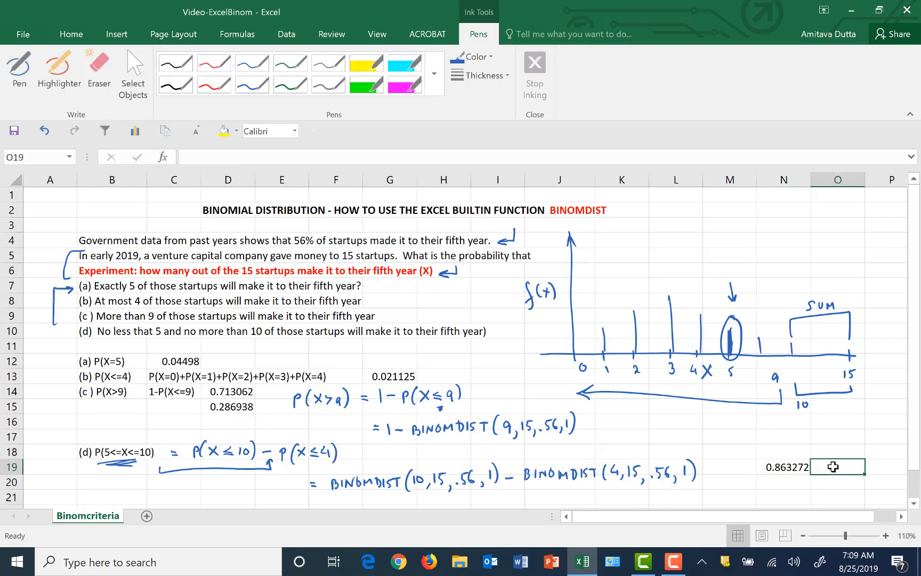
{"action": "type", "text": "=b"}
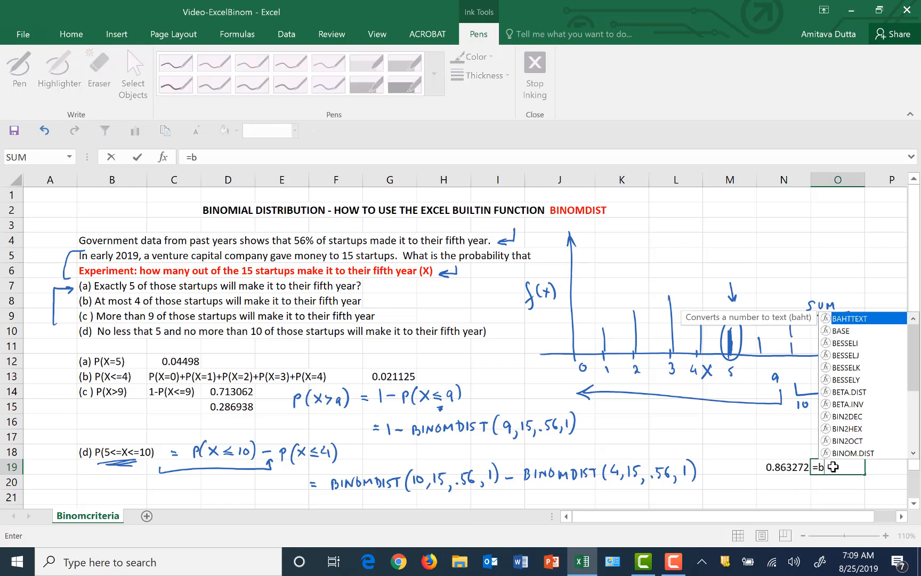
{"action": "type", "text": "inomdist"}
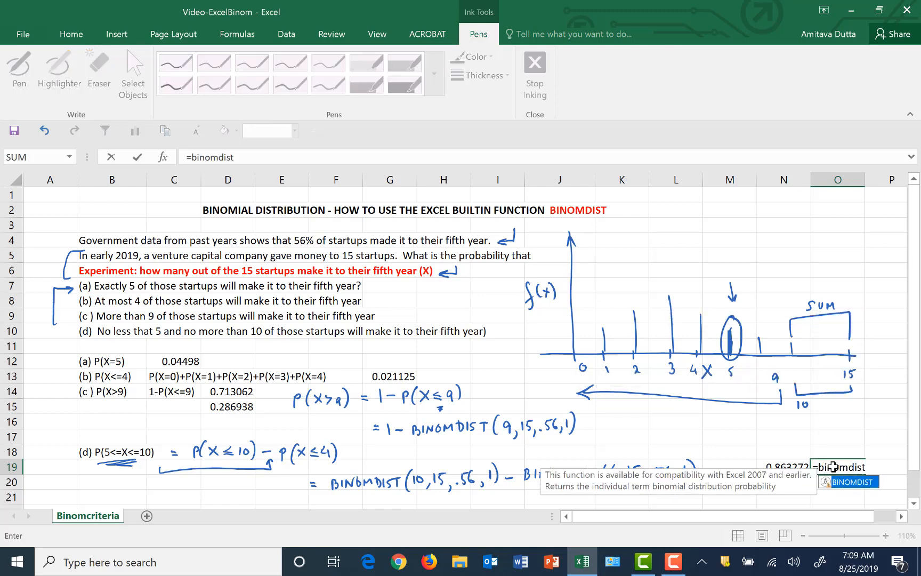
{"action": "type", "text": "("}
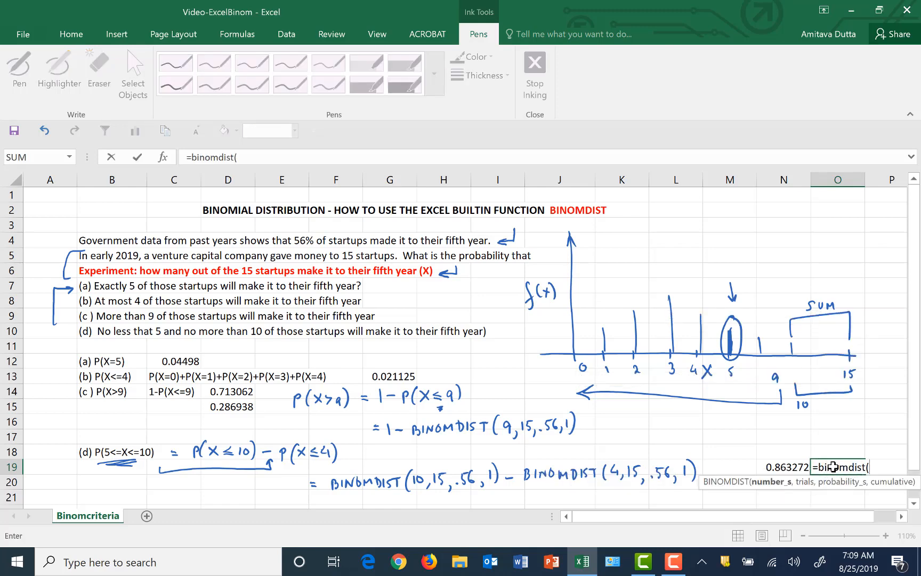
{"action": "type", "text": "4,15"}
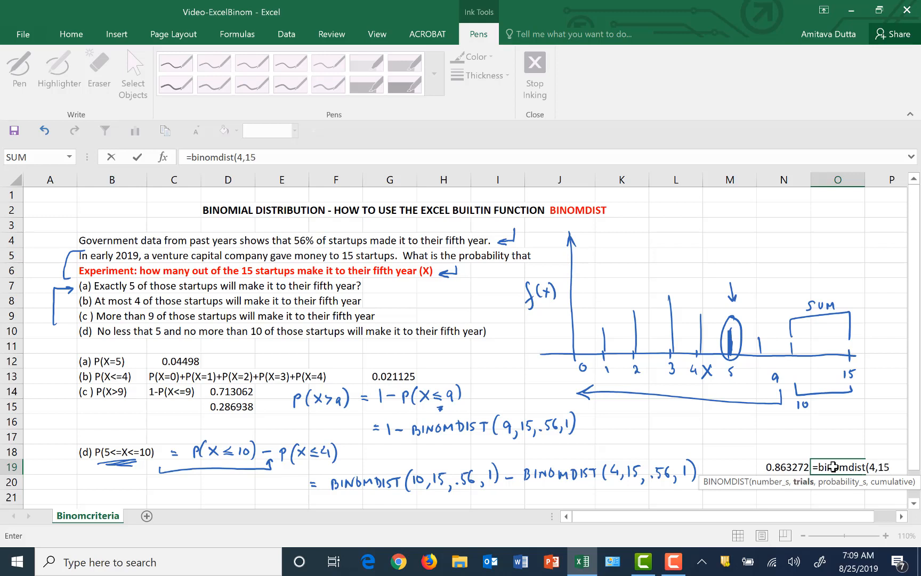
{"action": "type", "text": ",.56"}
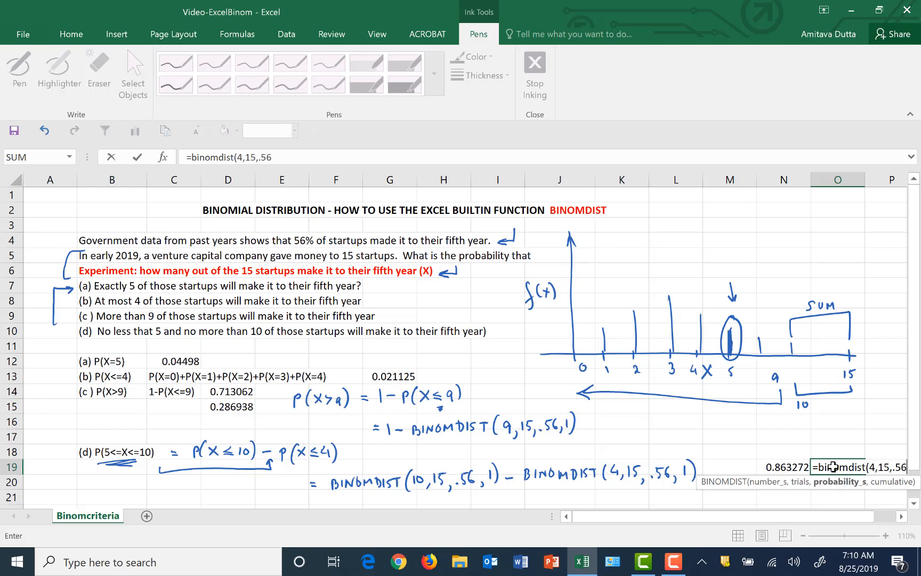
{"action": "type", "text": ",1)"}
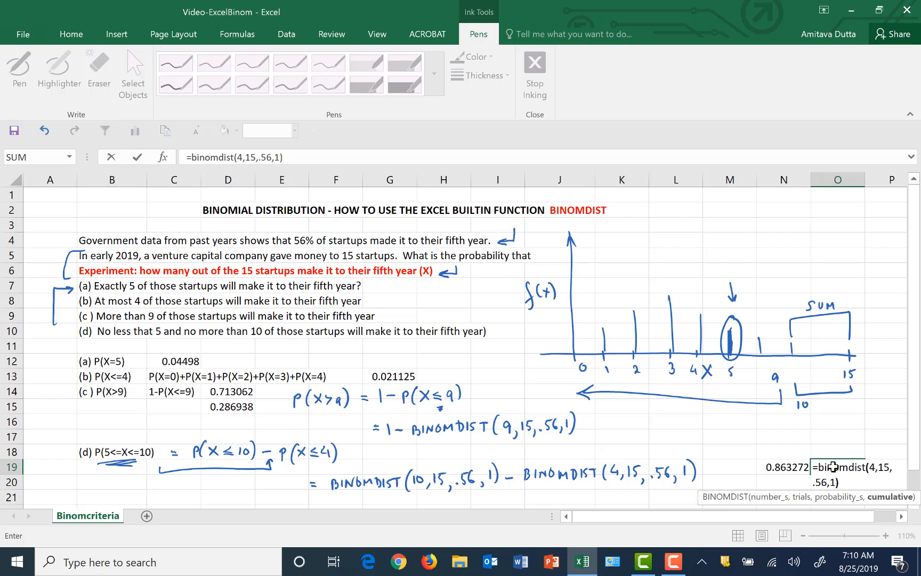
{"action": "key", "text": "Return"}
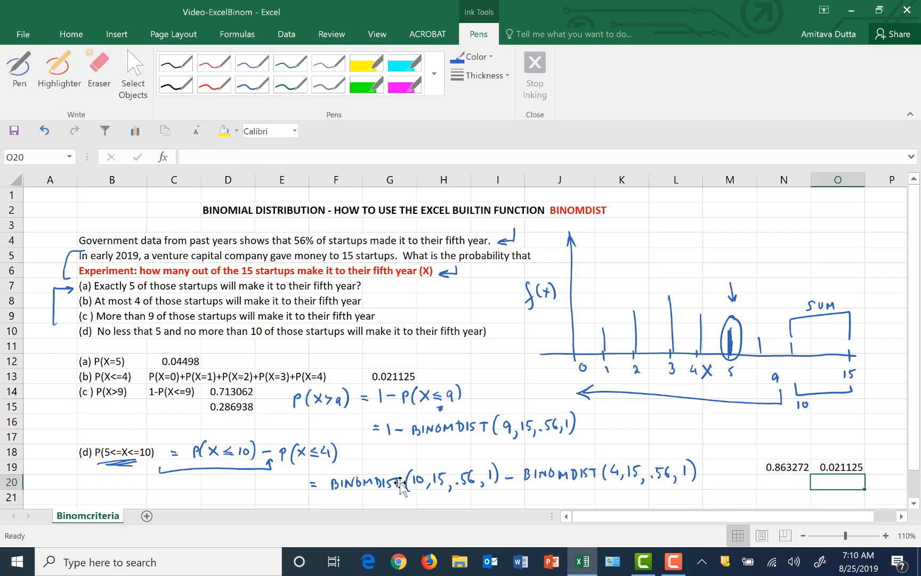
Enter the formula =N19-O19 in cell N20 for the part (d) probability and reselect that cell
{"action": "left_click", "coordinate": [781, 482]}
{"action": "type", "text": "="}
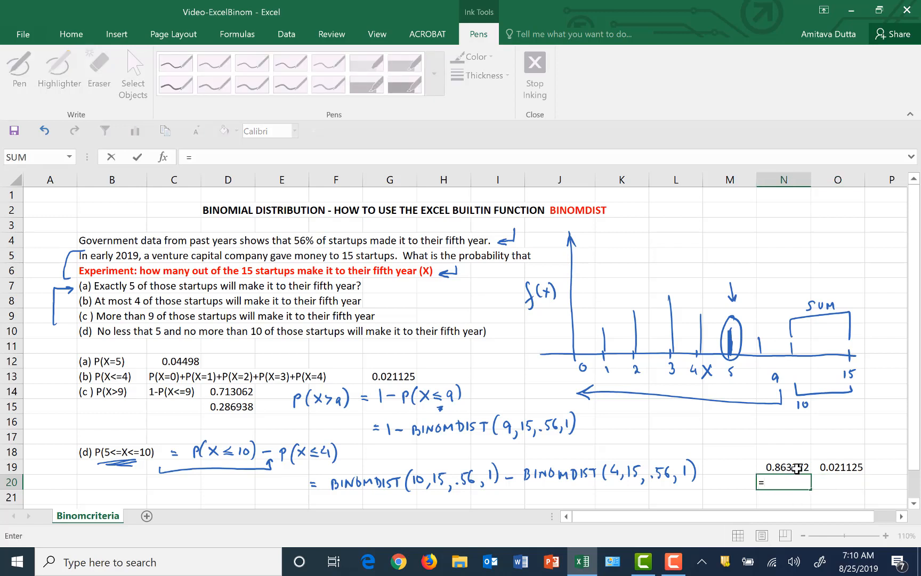
{"action": "left_click", "coordinate": [797, 468]}
{"action": "type", "text": "-"}
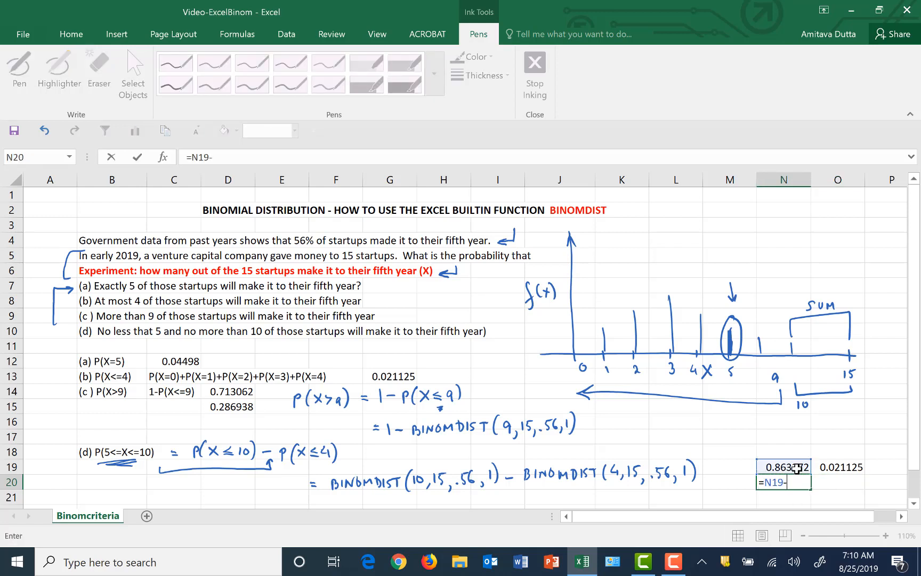
{"action": "left_click", "coordinate": [834, 467]}
{"action": "key", "text": "Return"}
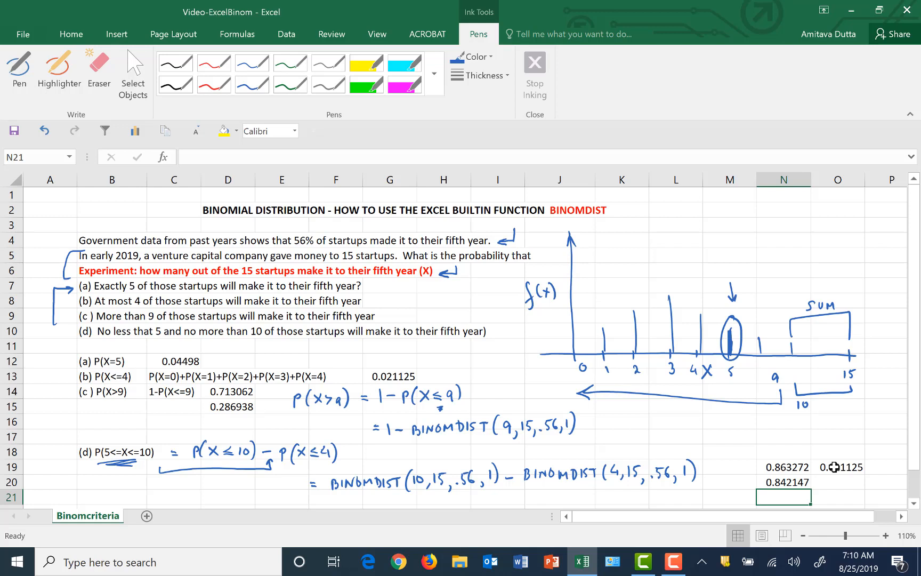
{"action": "left_click", "coordinate": [787, 483]}
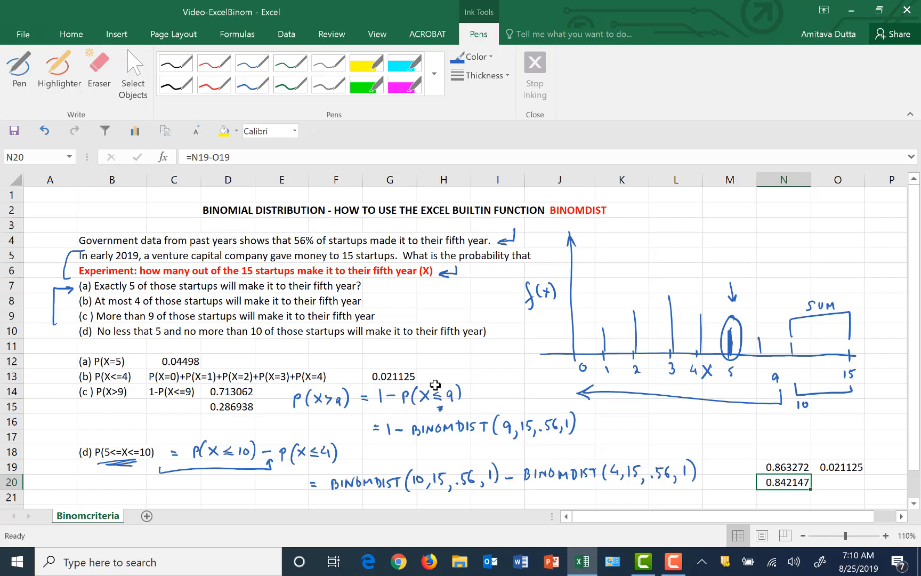
With the pen, draw a bracket arrow from beneath the underlined part (d) label to the P(X≤4) term
{"action": "left_click", "coordinate": [19, 69]}
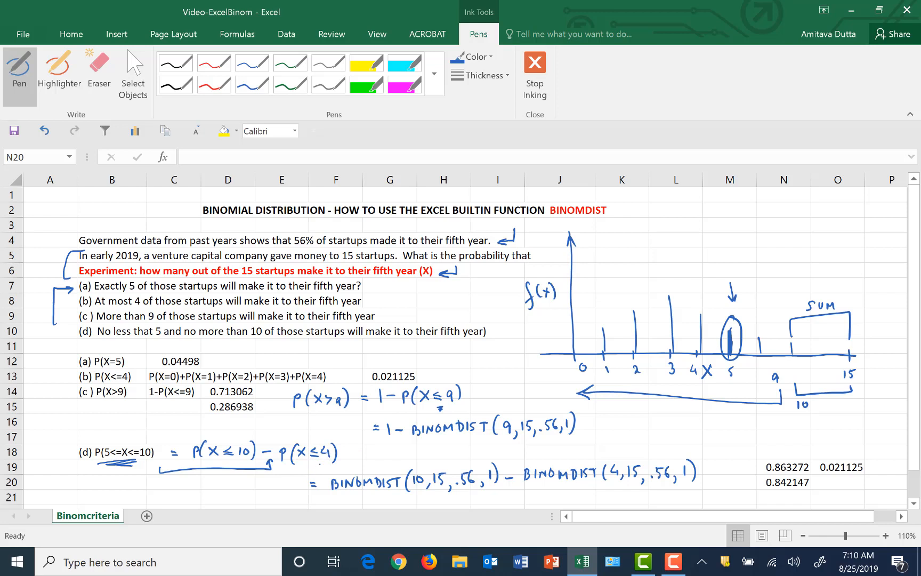
{"action": "mouse_move", "coordinate": [117, 472]}
{"action": "left_mouse_down"}
{"action": "mouse_move", "coordinate": [135, 484]}
{"action": "mouse_move", "coordinate": [275, 479]}
{"action": "mouse_move", "coordinate": [323, 461]}
{"action": "left_mouse_up"}
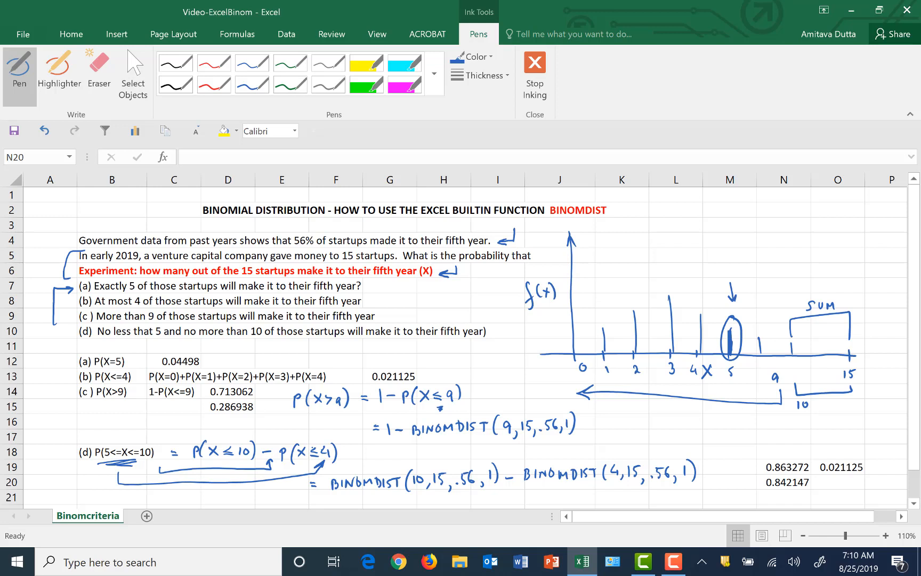